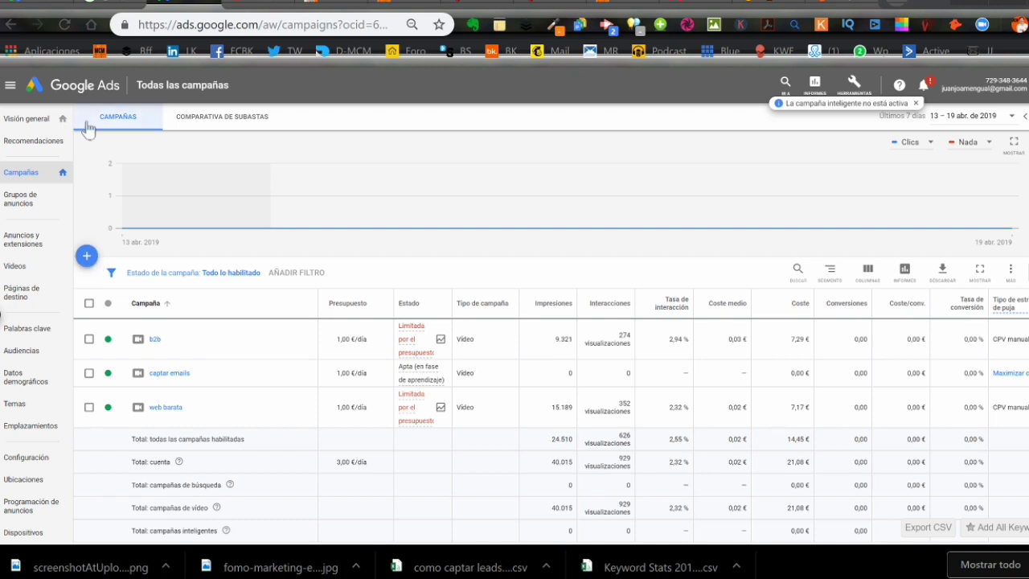
# Start a new campaign from the campaigns list using the objective for creating a campaign without recommendations.
pyautogui.click(26, 119)
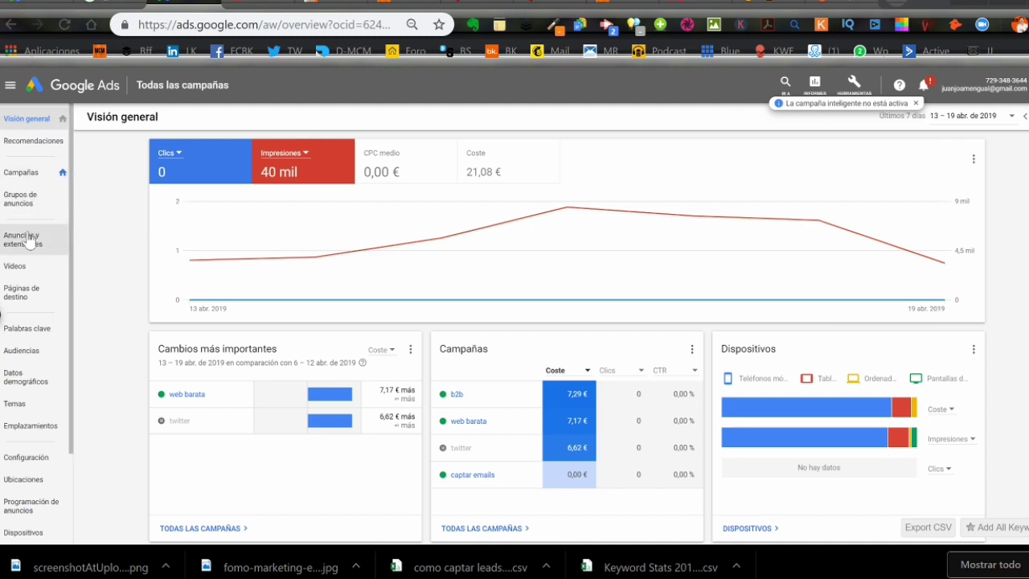
pyautogui.click(24, 180)
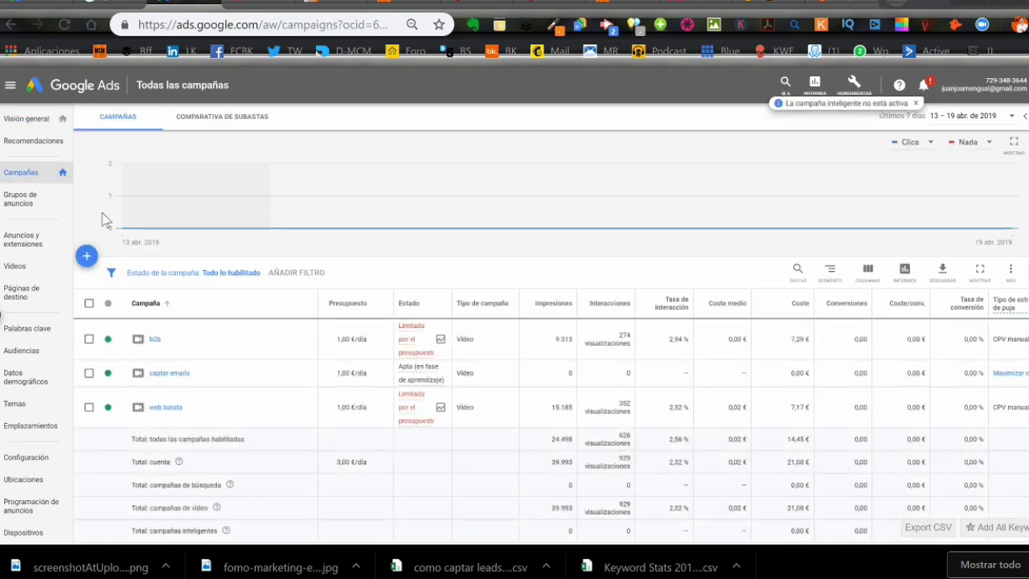
pyautogui.click(87, 258)
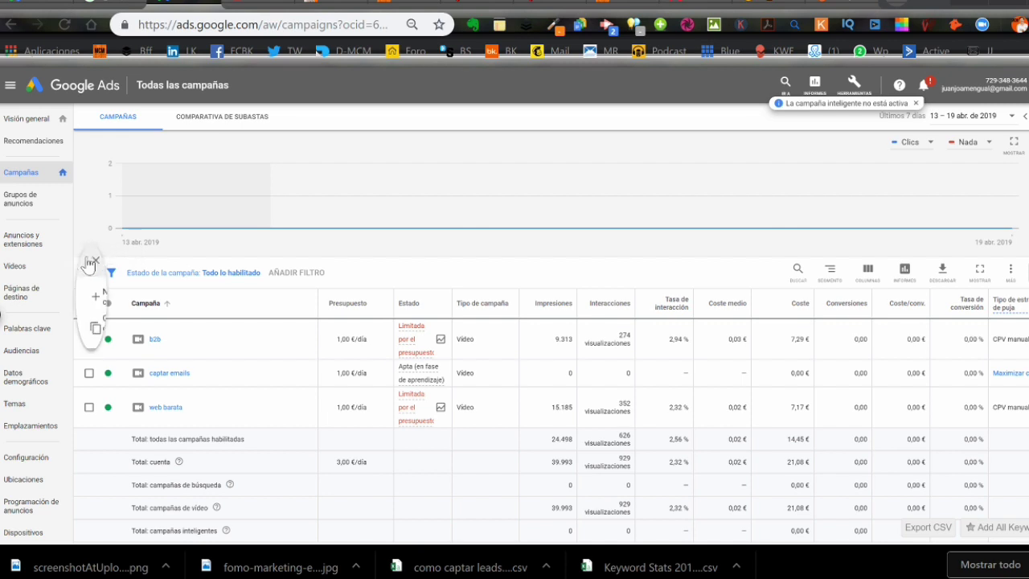
pyautogui.click(127, 303)
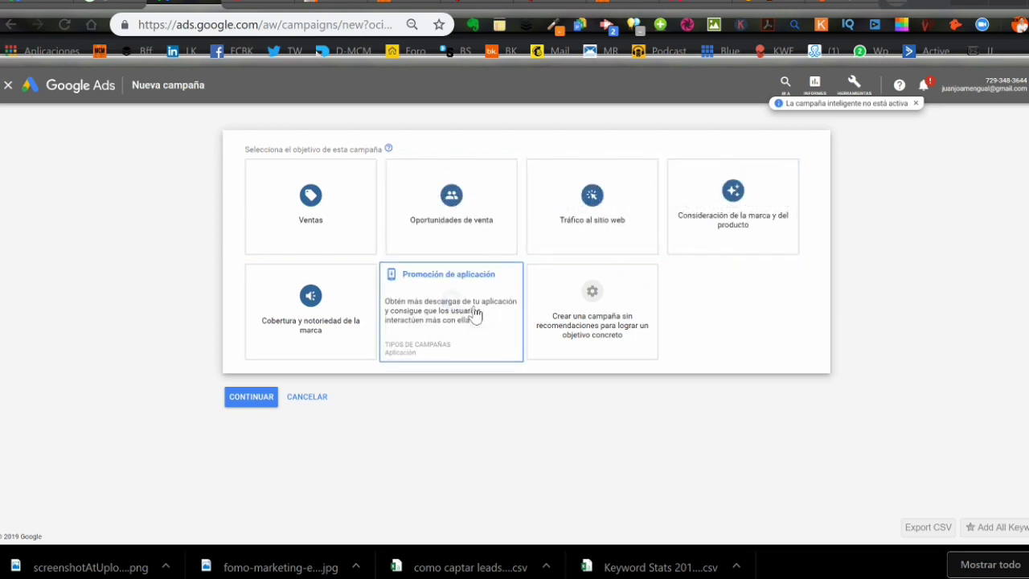
pyautogui.click(587, 320)
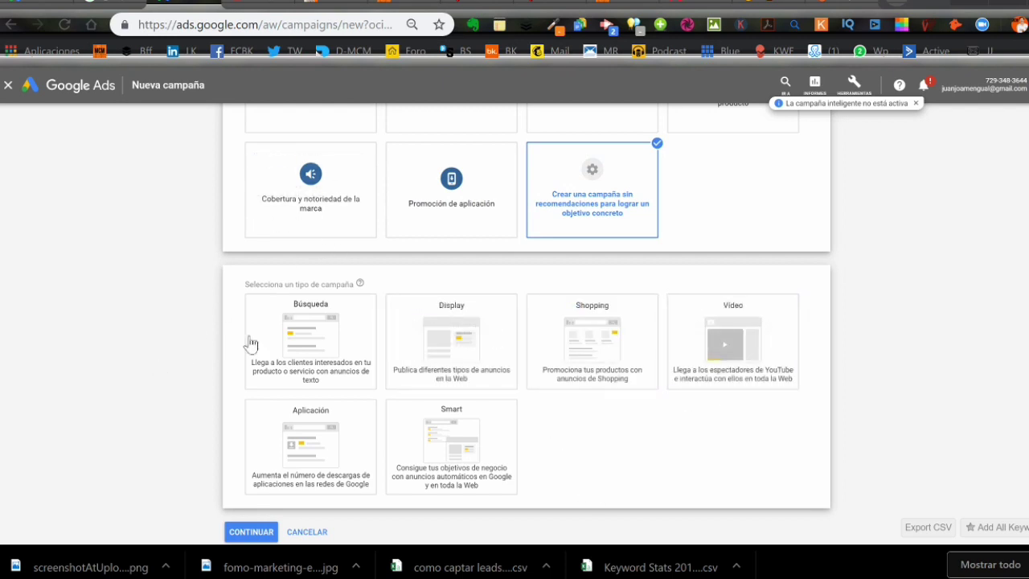
# Choose Vídeo as the campaign type with the Campaña de vídeo personalizada subtype and continue to the campaign settings.
pyautogui.moveTo(329, 341)
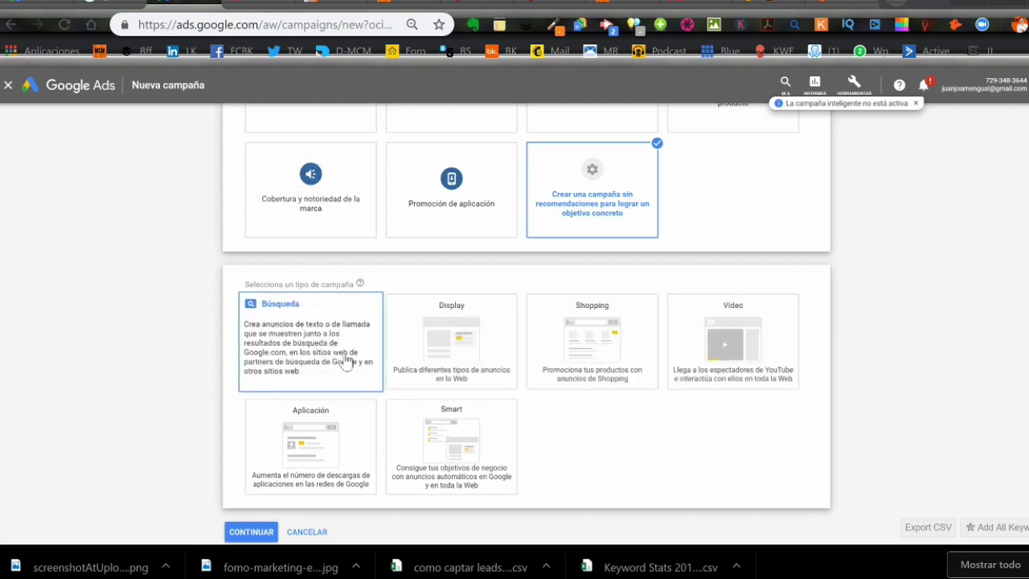
pyautogui.moveTo(450, 369)
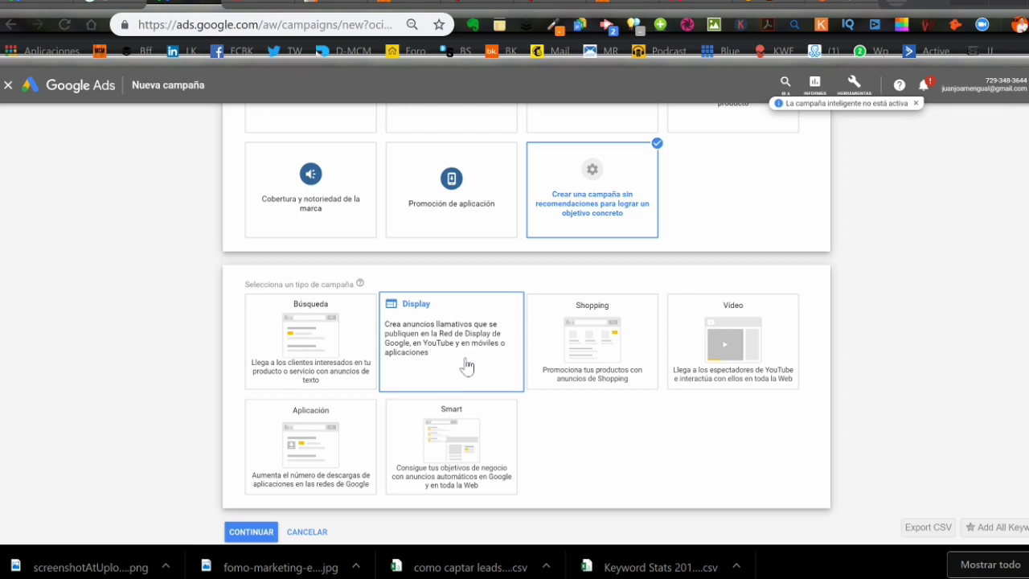
pyautogui.moveTo(596, 363)
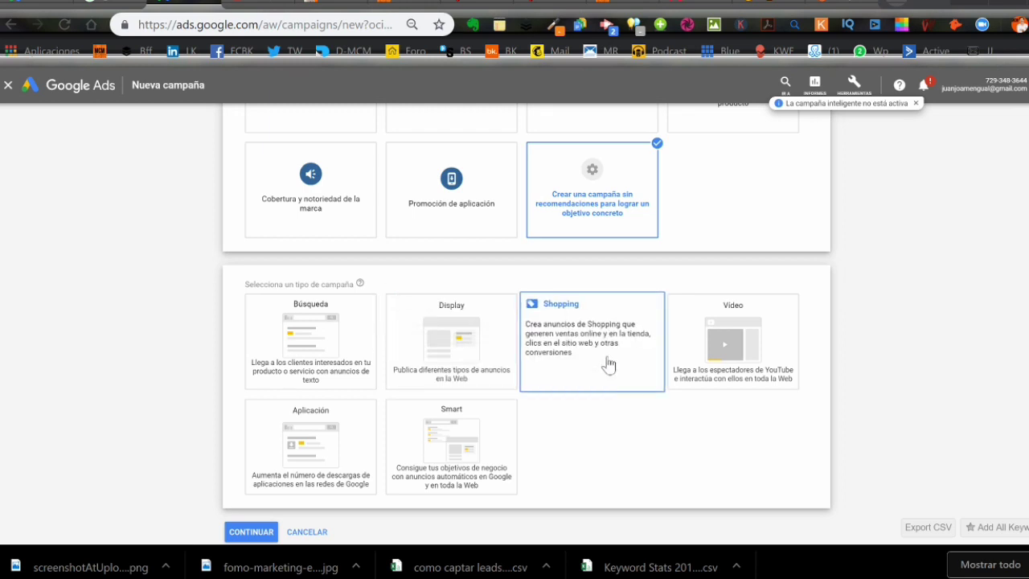
pyautogui.moveTo(760, 363)
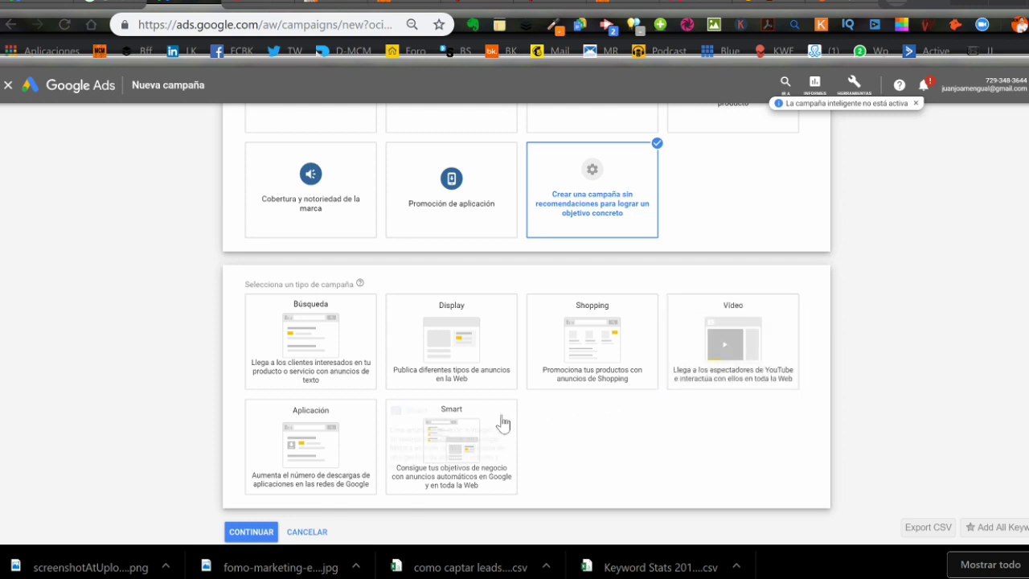
pyautogui.moveTo(501, 423)
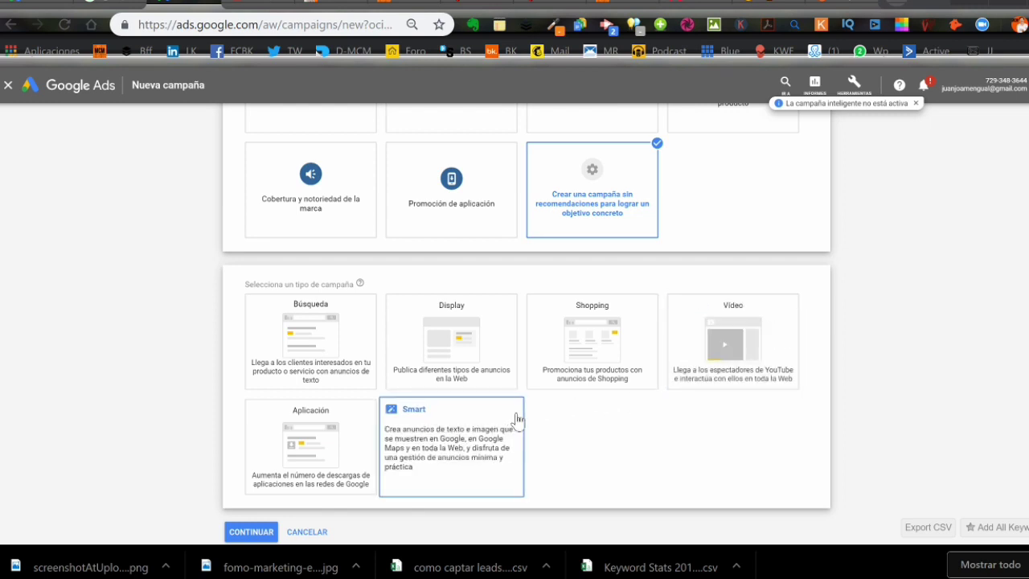
pyautogui.moveTo(450, 450)
pyautogui.moveTo(740, 350)
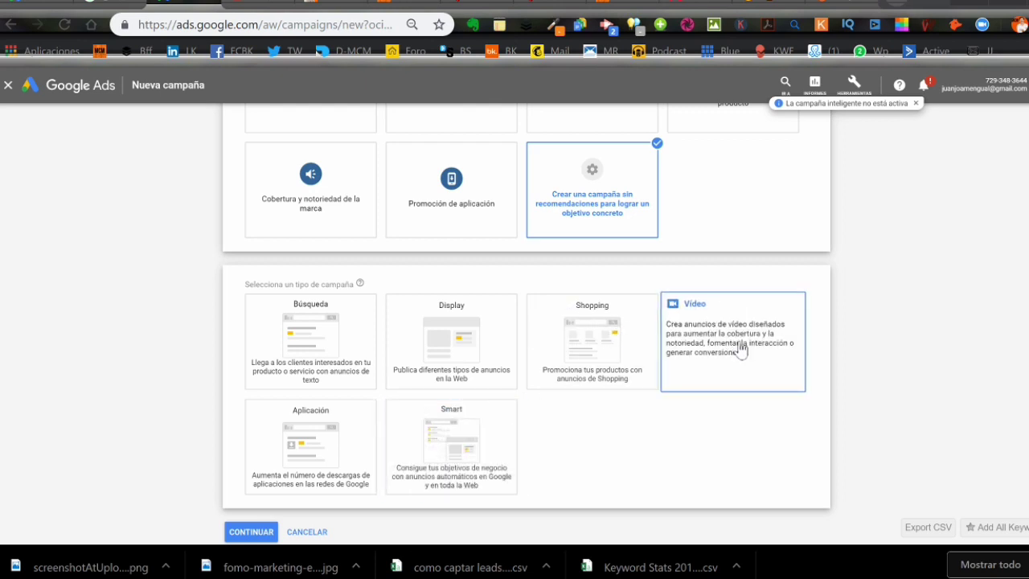
pyautogui.click(740, 350)
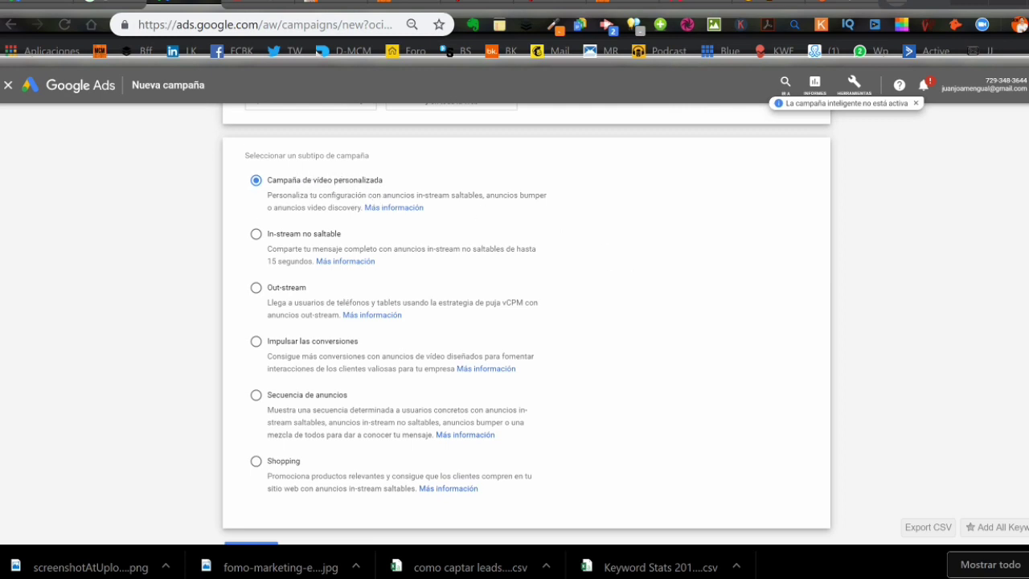
pyautogui.scroll(-2, 527, 322)
pyautogui.click(251, 482)
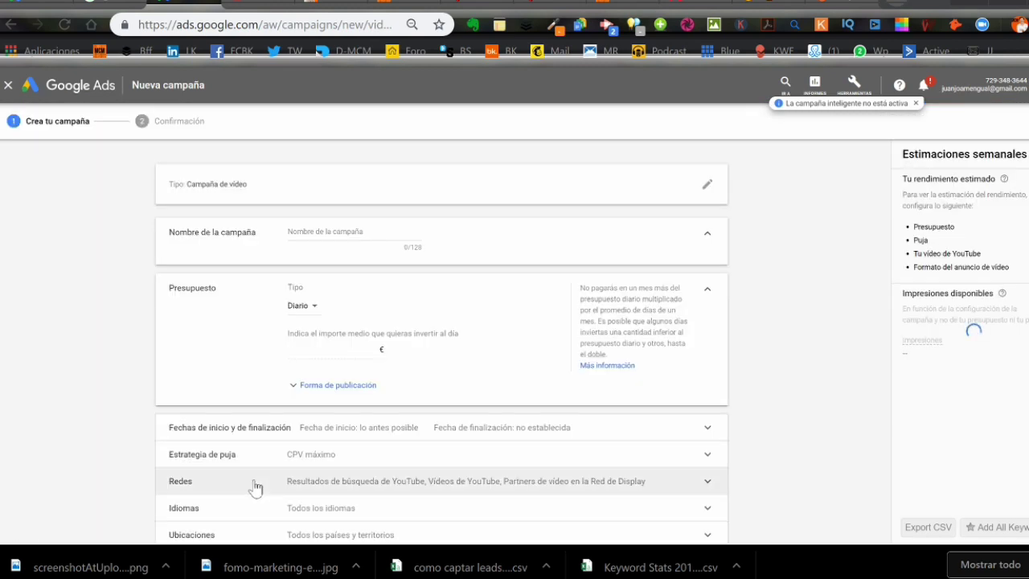
# Name the campaign "captaremails displays" and set its daily budget to 1,00 €.
pyautogui.click(362, 234)
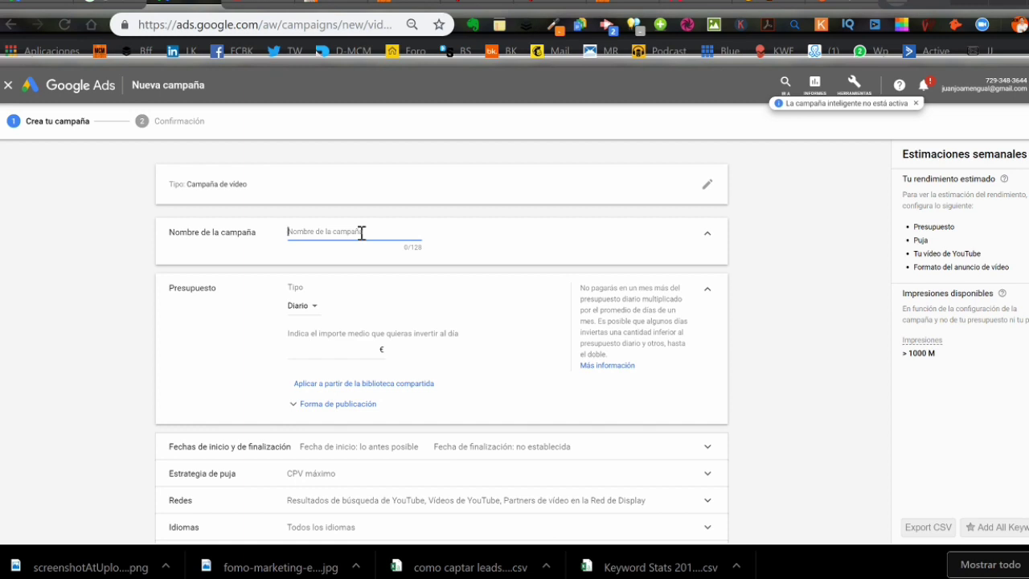
pyautogui.write('displays')
pyautogui.click(348, 358)
pyautogui.write('1,00')
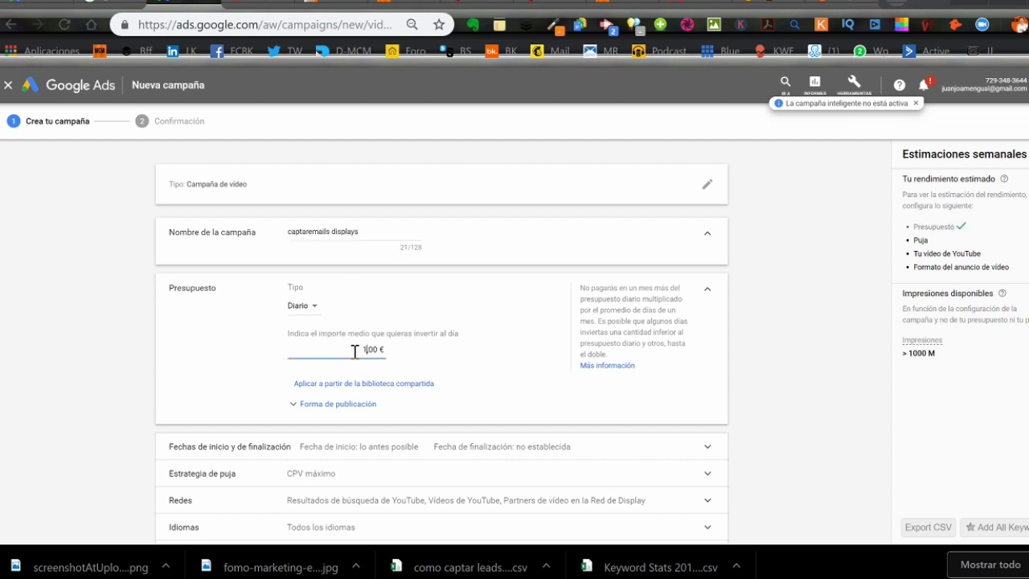
pyautogui.press('Tab')
# Exclude the Partners de vídeo en la Red de Display from the campaign's networks.
pyautogui.scroll(-2, 442, 341)
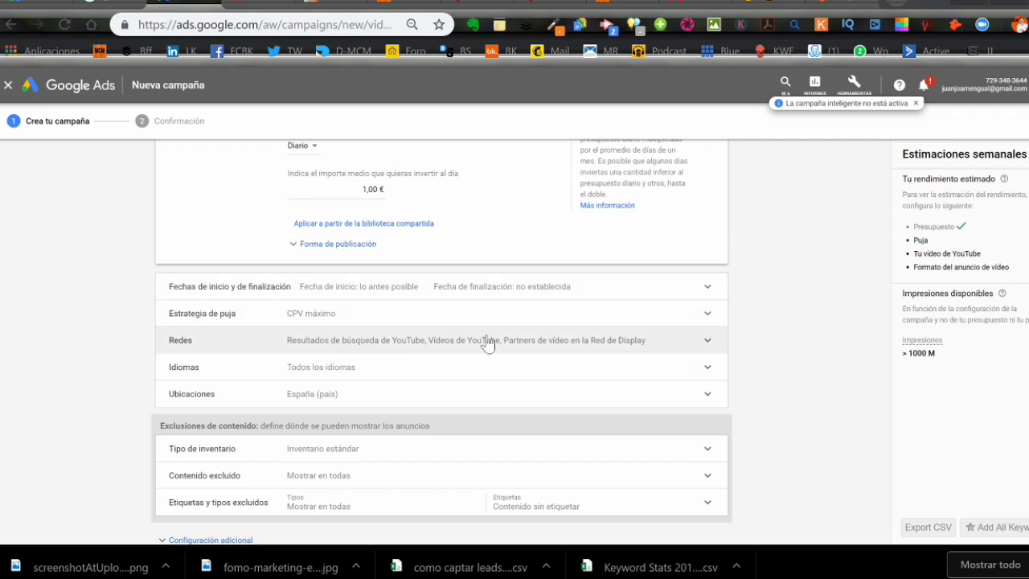
pyautogui.click(705, 340)
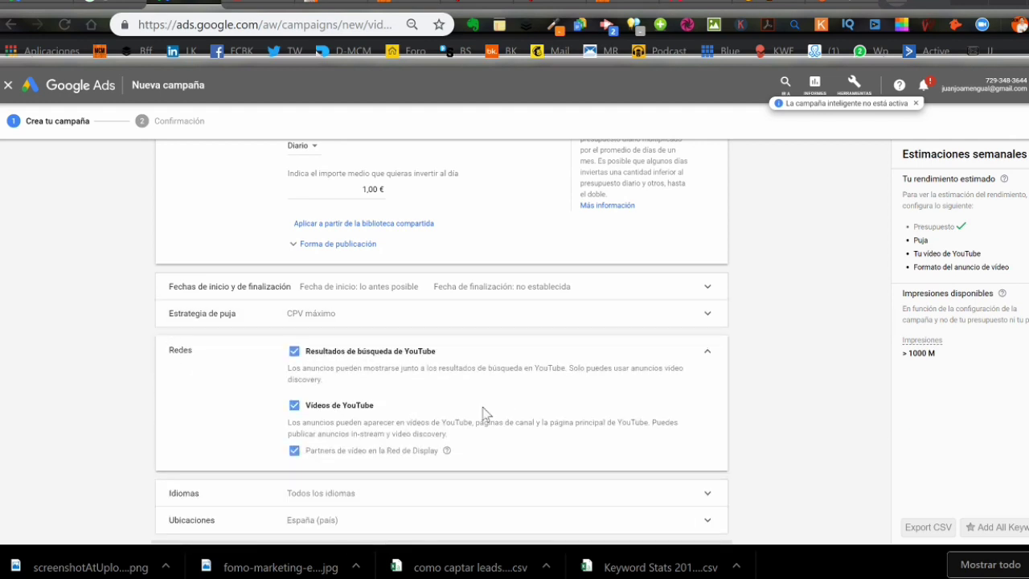
pyautogui.click(294, 452)
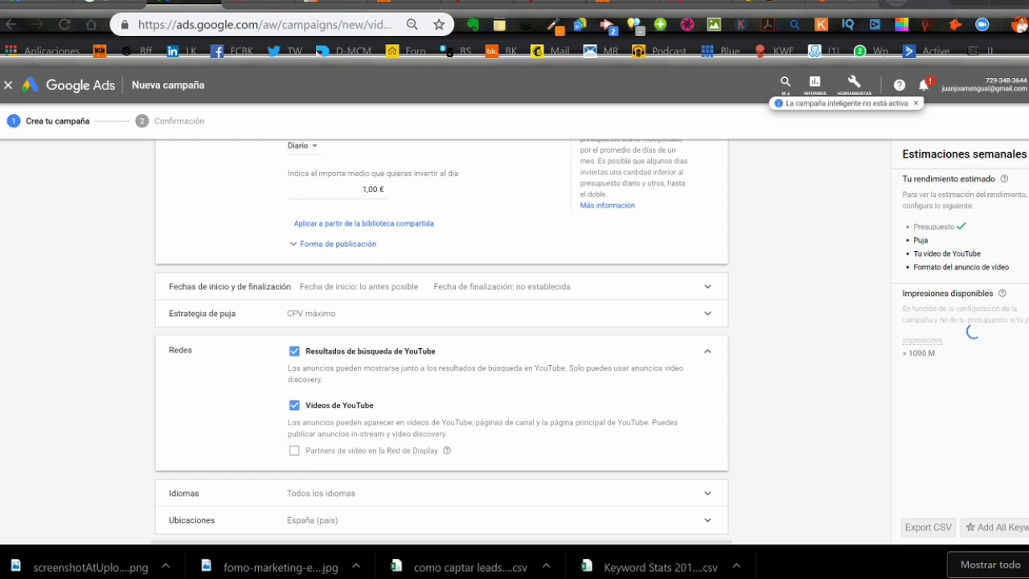
# Set Español as the campaign's target language.
pyautogui.scroll(-2, 442, 341)
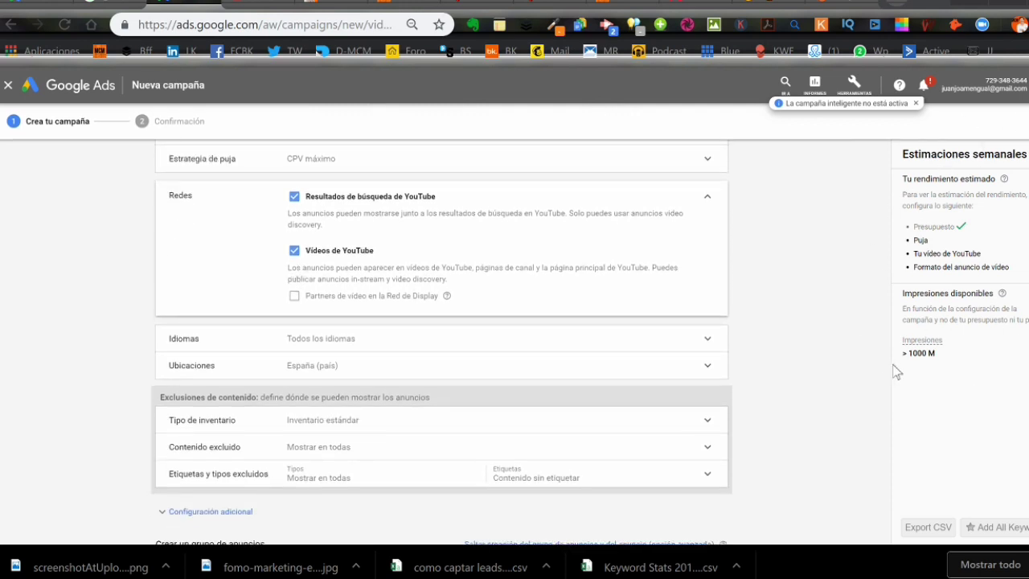
pyautogui.click(705, 343)
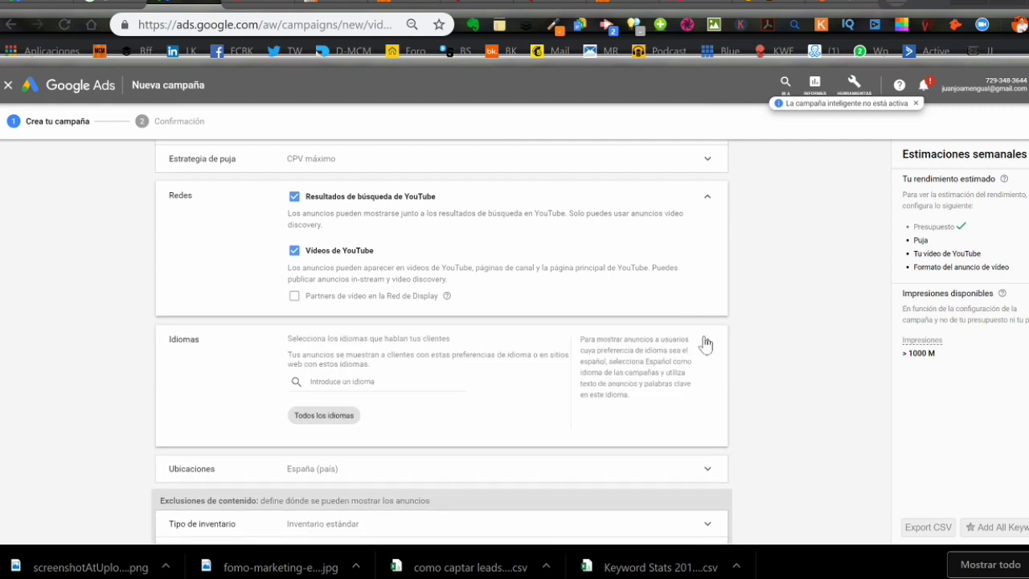
pyautogui.click(326, 382)
pyautogui.write('españ')
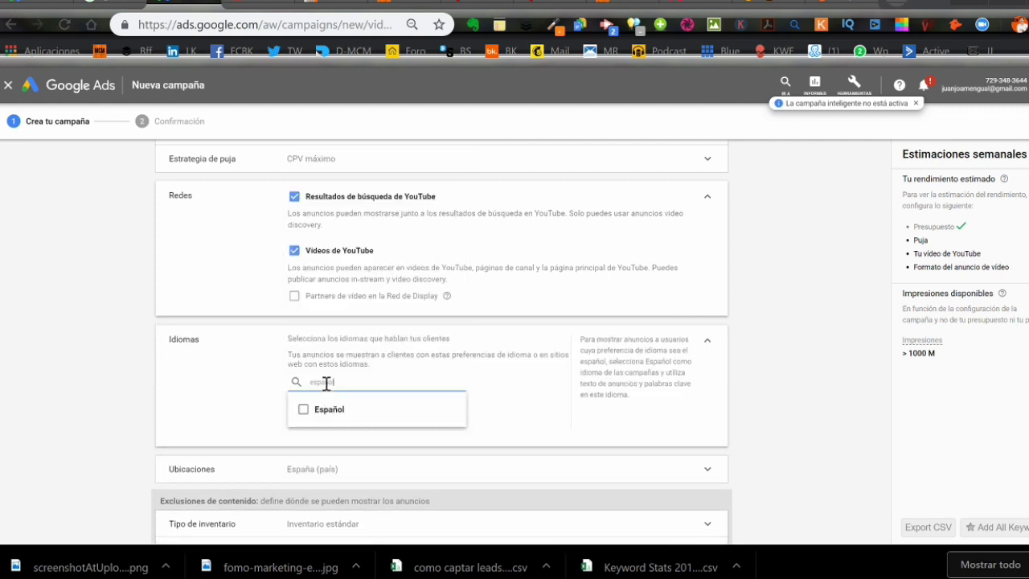
pyautogui.click(304, 411)
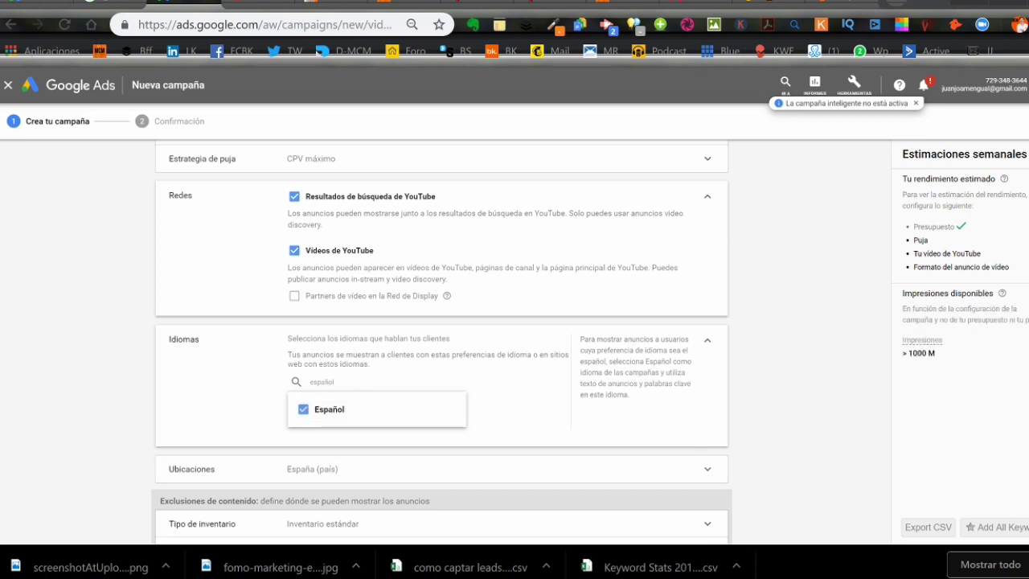
# Set the campaign's locations to Todos los países y territorios.
pyautogui.scroll(-3, 703, 230)
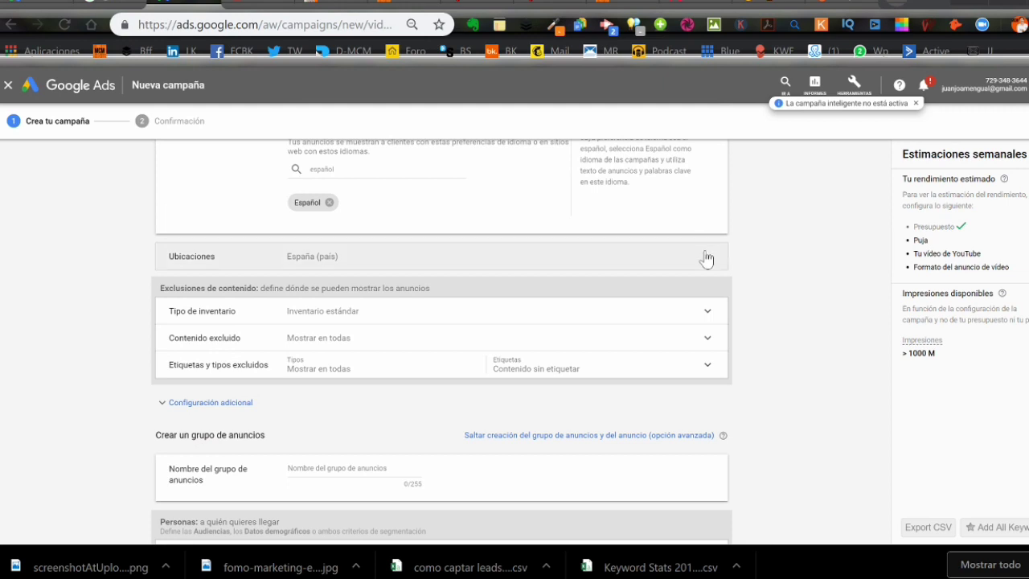
pyautogui.click(706, 258)
pyautogui.click(294, 273)
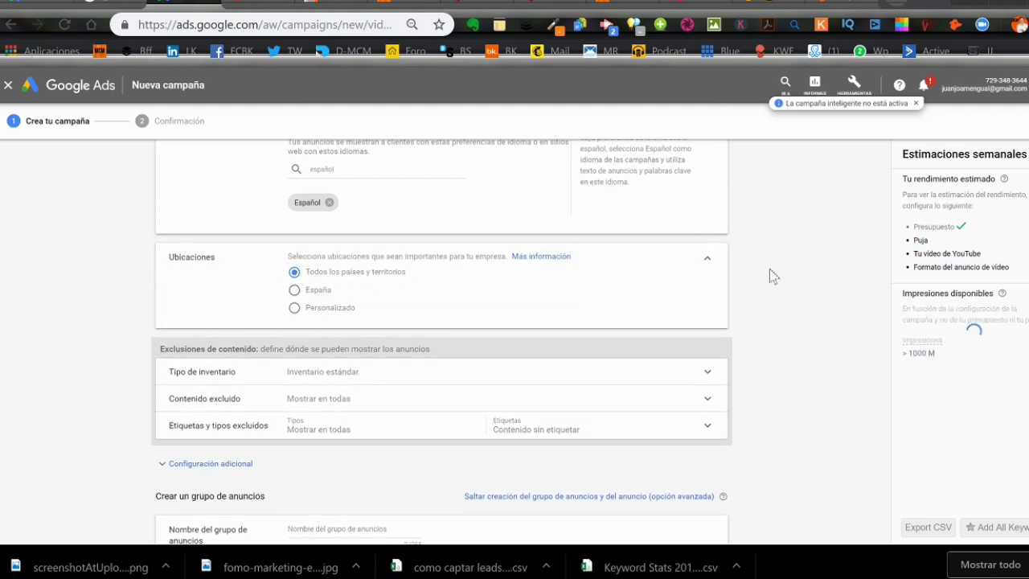
# Set the content exclusions' inventory type to Inventario ampliado.
pyautogui.click(711, 373)
pyautogui.click(341, 429)
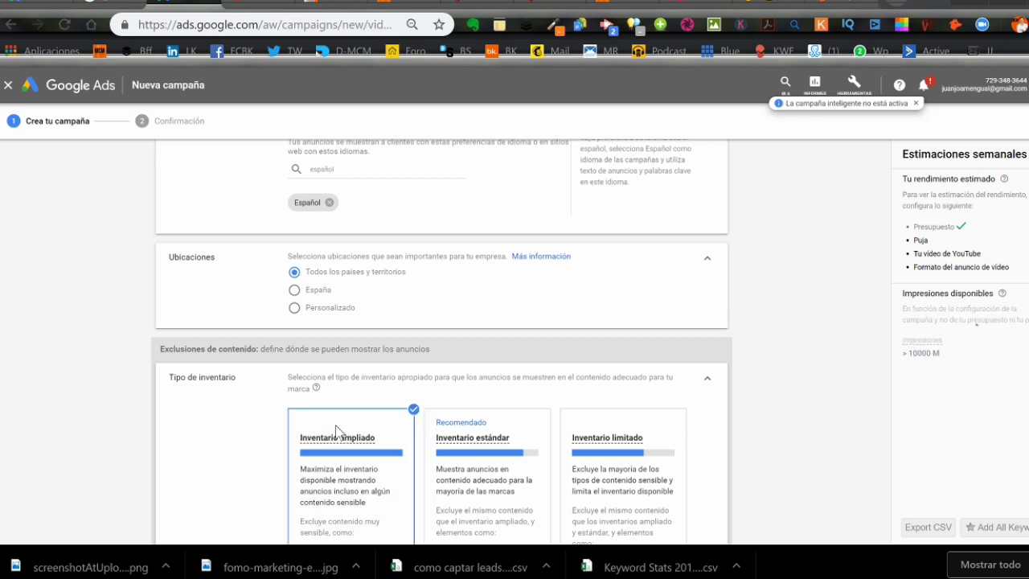
pyautogui.scroll(-2, 777, 218)
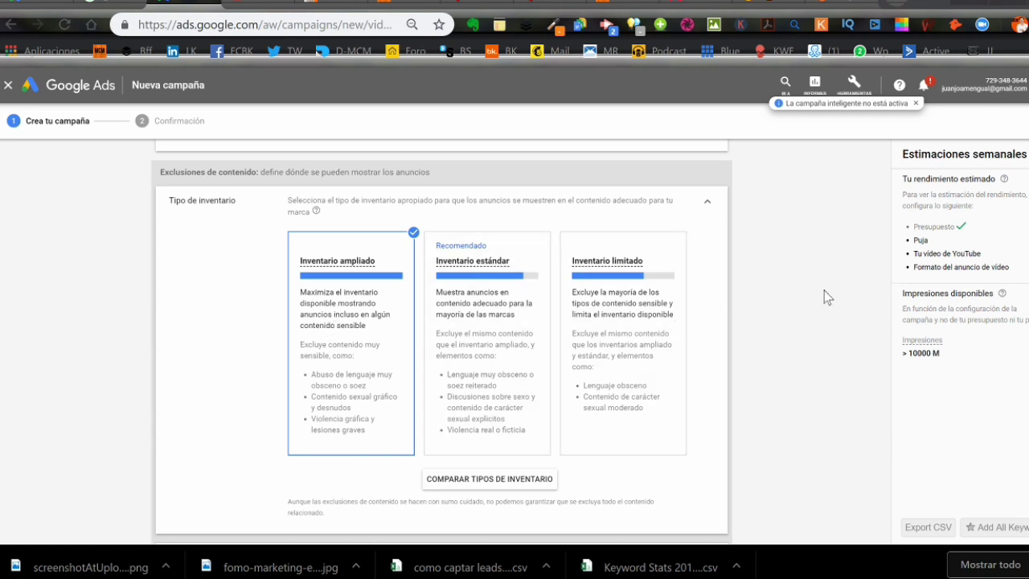
pyautogui.moveTo(160, 537); pyautogui.dragTo(321, 544)
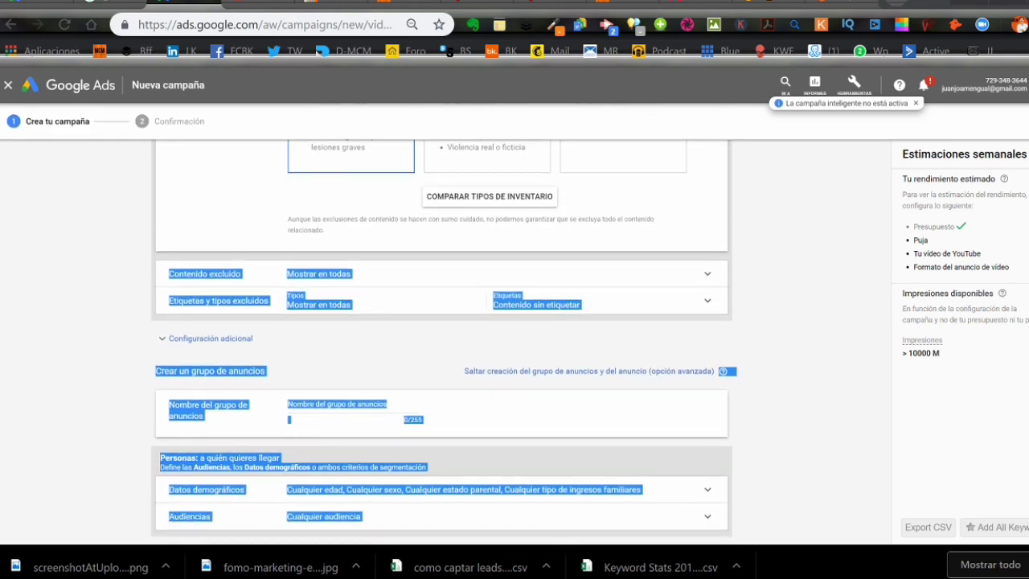
pyautogui.click(828, 326)
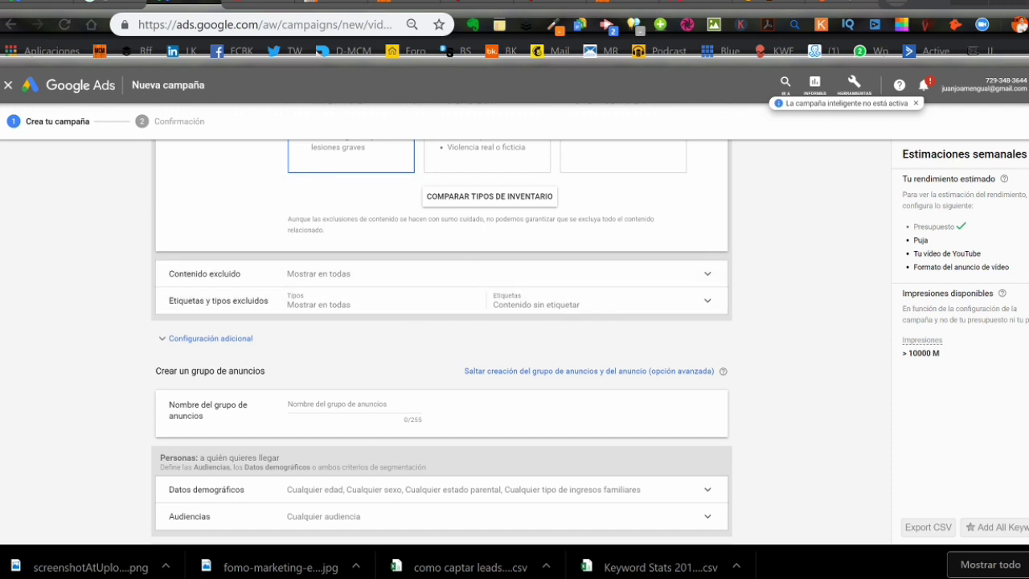
# Name the ad group "in display email".
pyautogui.scroll(-2, 442, 322)
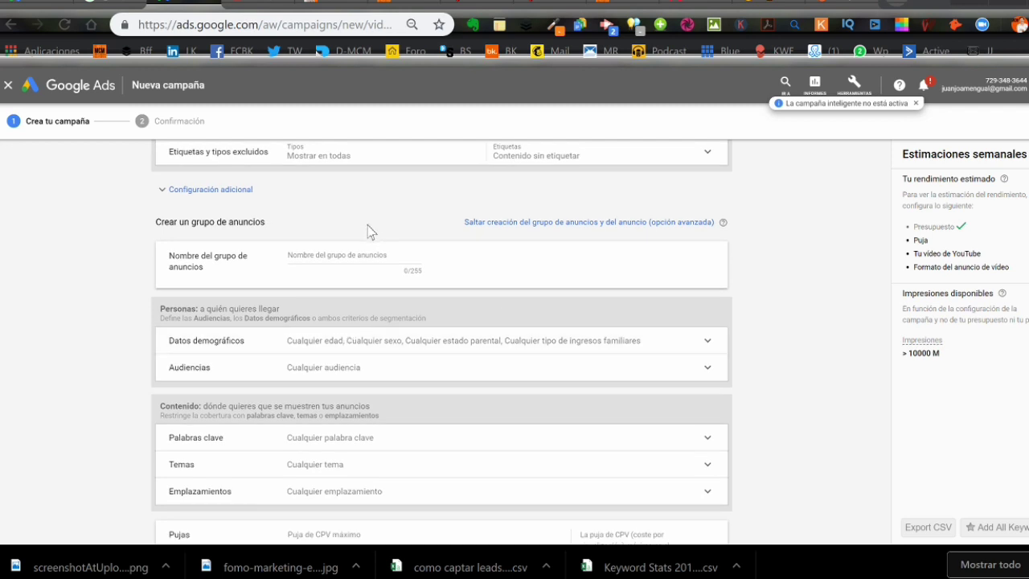
pyautogui.click(355, 257)
pyautogui.write('in')
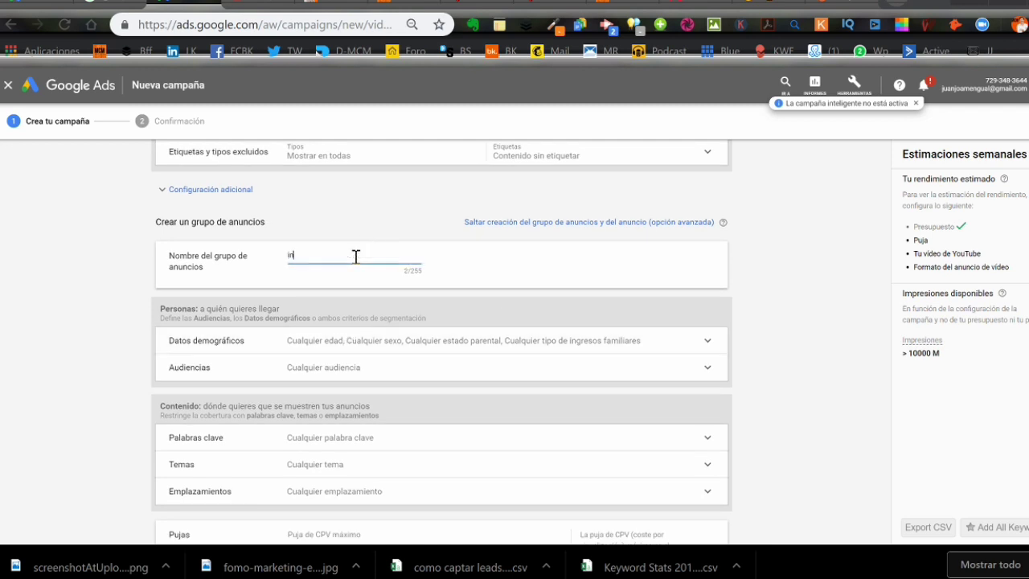
pyautogui.write('display email')
# Expand the ad group's keyword settings and select the entire list of sales keywords in the Quick Note beginning with "marketing".
pyautogui.click(707, 440)
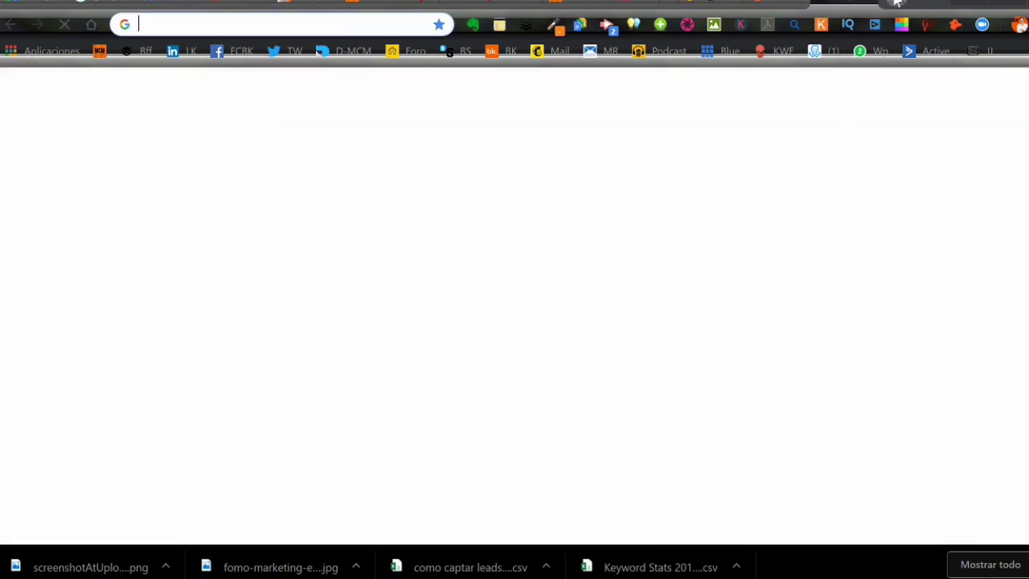
pyautogui.click(899, 3)
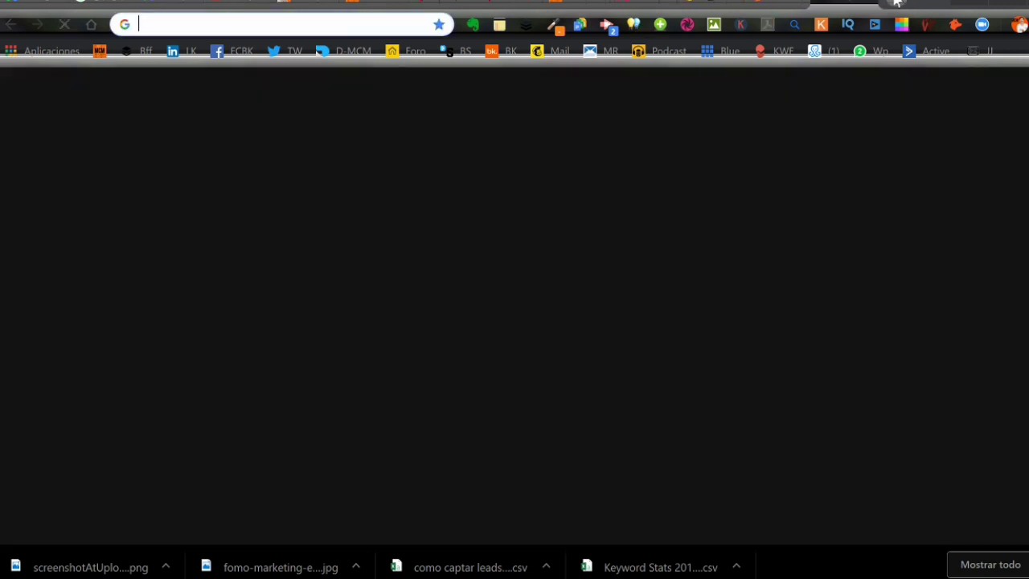
pyautogui.click(497, 29)
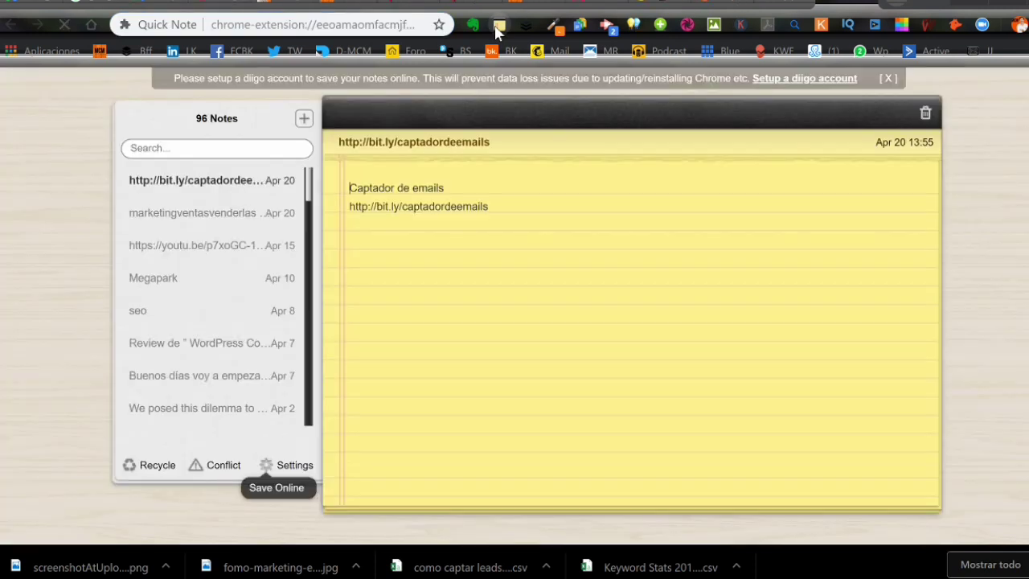
pyautogui.click(247, 216)
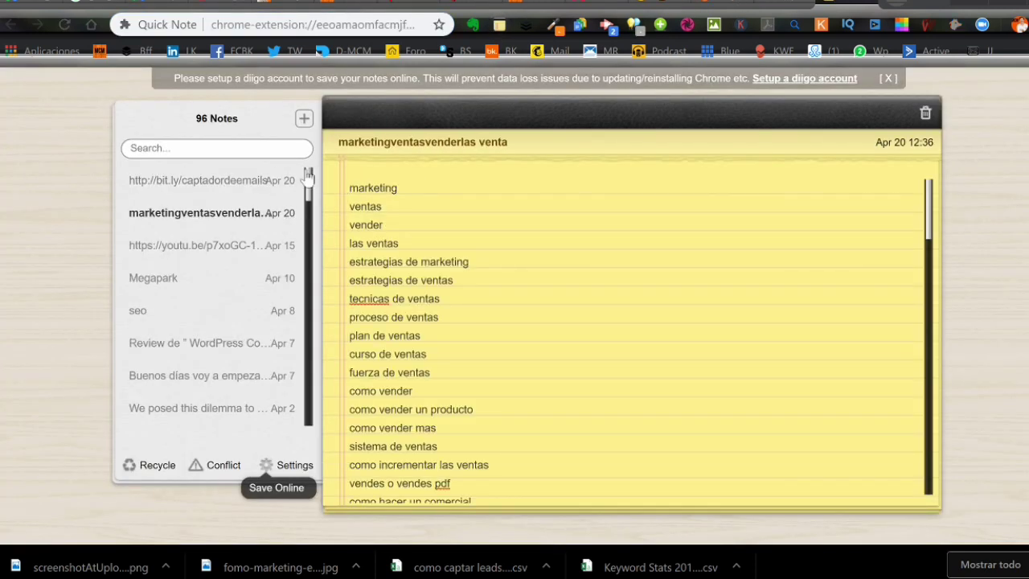
pyautogui.moveTo(352, 187); pyautogui.dragTo(509, 524)
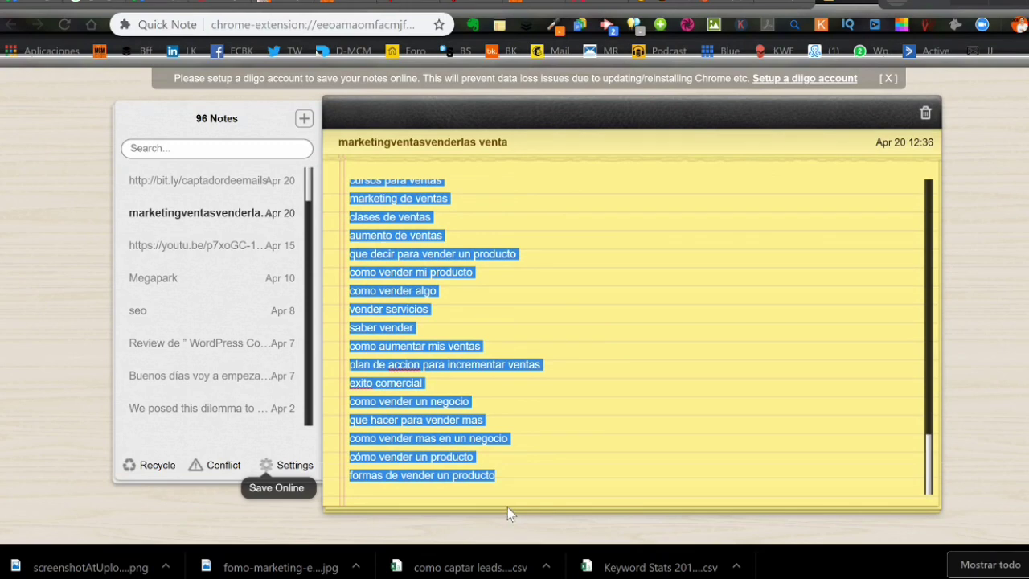
# Fill the ad group's keywords with the email and lead-capture list running from "email marketing" to "como conseguir clientes potenciales".
pyautogui.hotkey('ctrl', 'Tab')
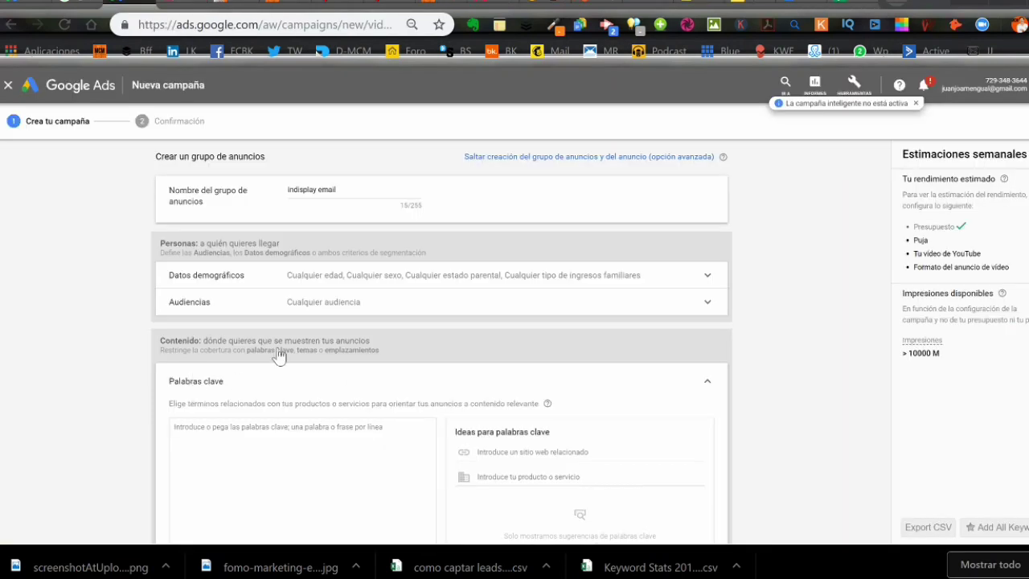
pyautogui.scroll(-2, 321, 169)
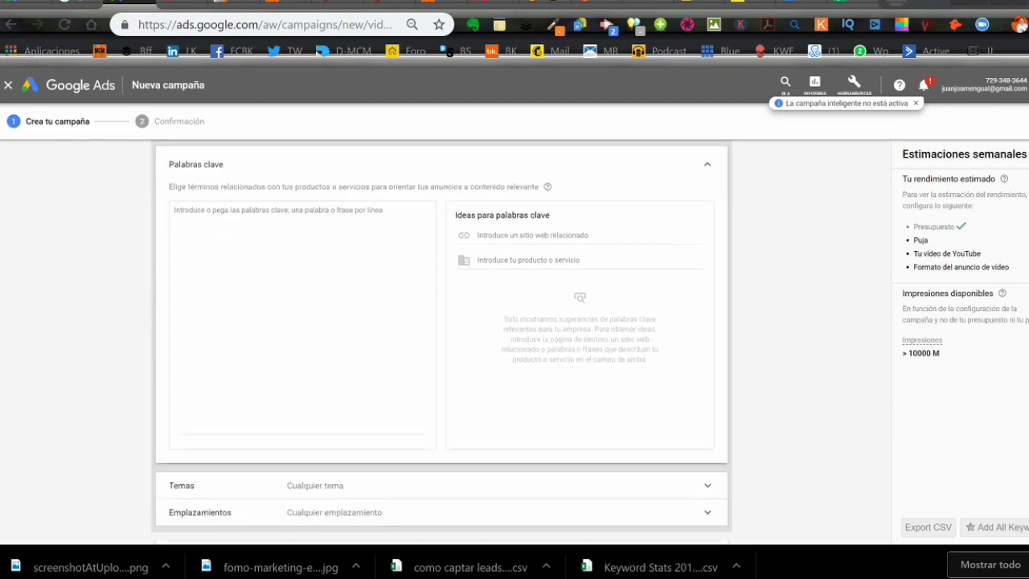
pyautogui.click(288, 260)
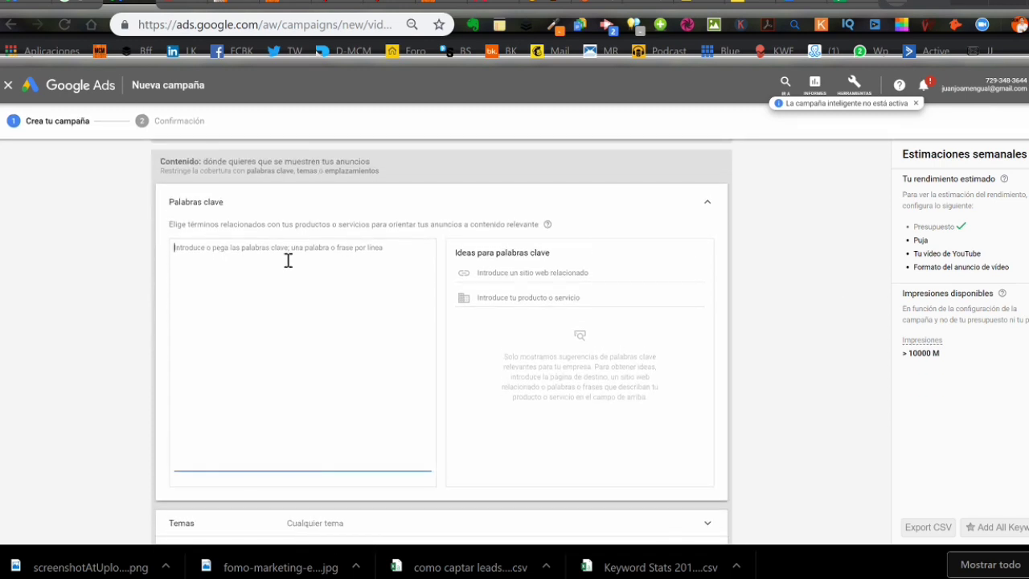
pyautogui.write('email marketing base de datos clientes captación de leads e mail marketing mail marketing generacion de leads generar leads emarketing base de datos emails leads comerciales captar leads conseguir leads campaña email marketing captar clientes potenciales como conseguir leads generacion leads captacion leads estrategias de captacion captar emails como buscar clientes potenciales buscar clientes potenciales como encontrar clientes potenciales como conseguir clientes potenciales')
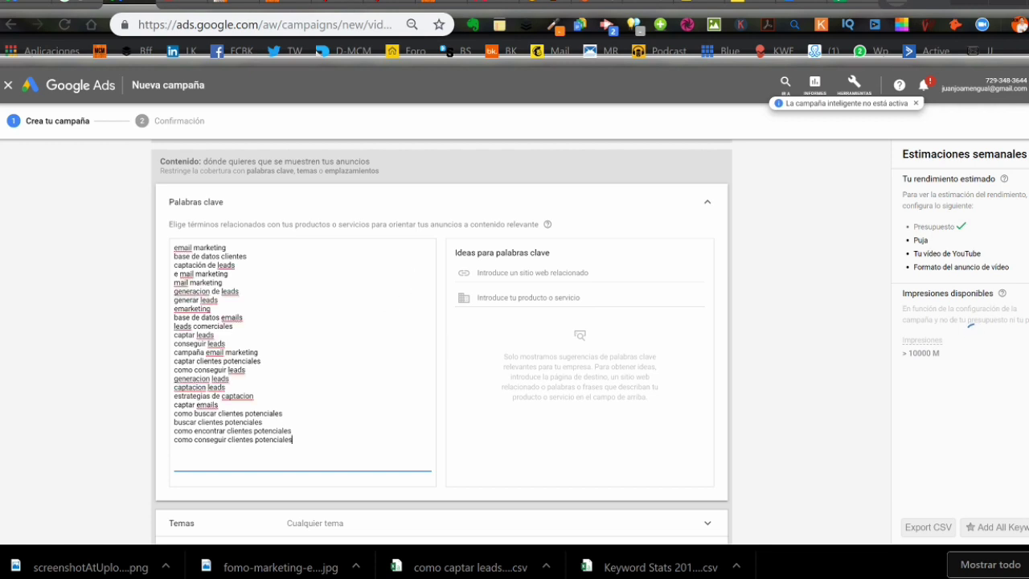
# Set the ad group's maximum CPV bid to 0,05 €.
pyautogui.scroll(-2, 442, 338)
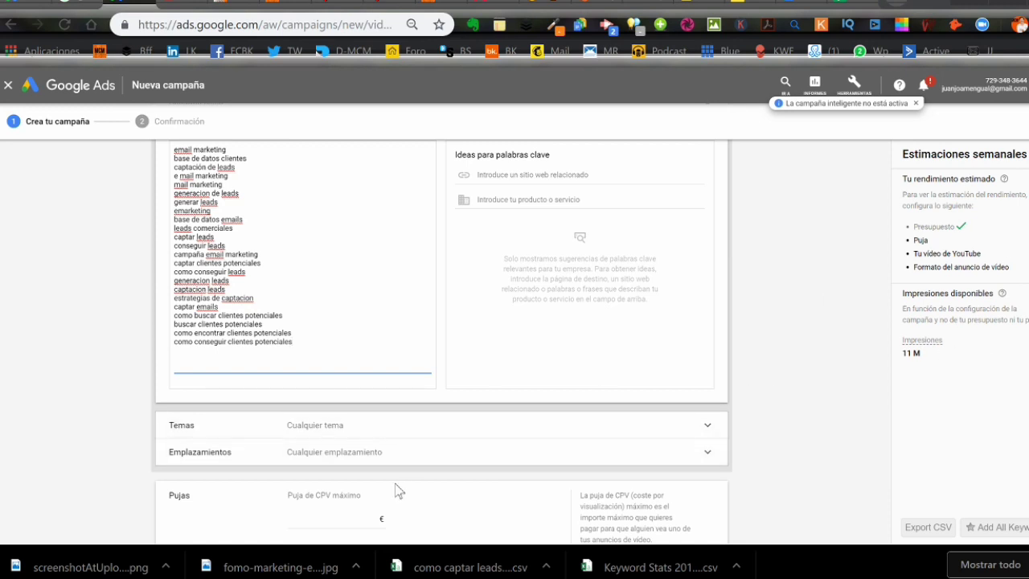
pyautogui.click(363, 523)
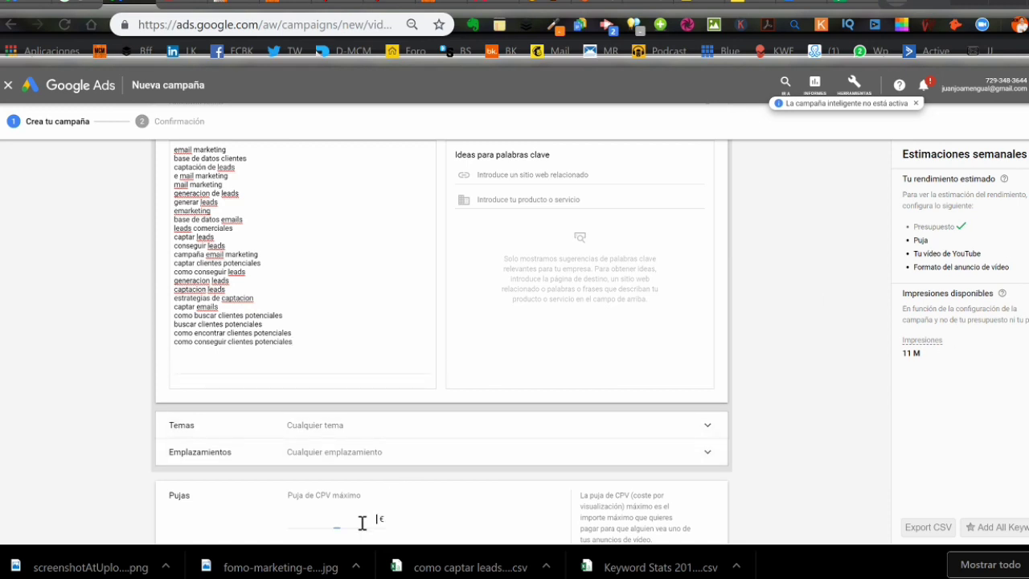
pyautogui.write('0,00')
pyautogui.press('BackSpace')
pyautogui.write('5')
# Use the YouTube channel's "Captar Emails Gratis" video as the ad video by copying its URL into the ad.
pyautogui.scroll(-4, 765, 394)
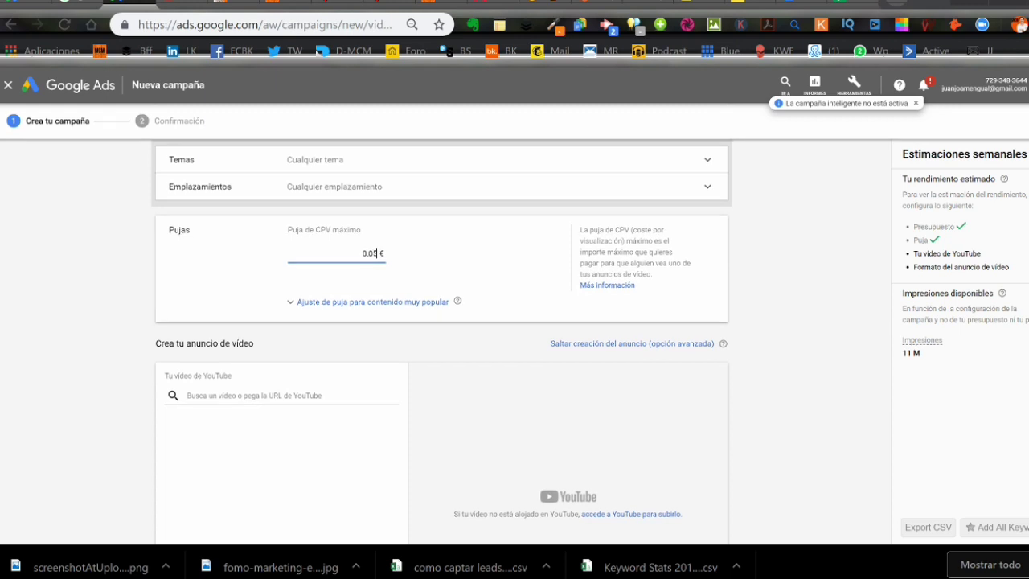
pyautogui.click(277, 382)
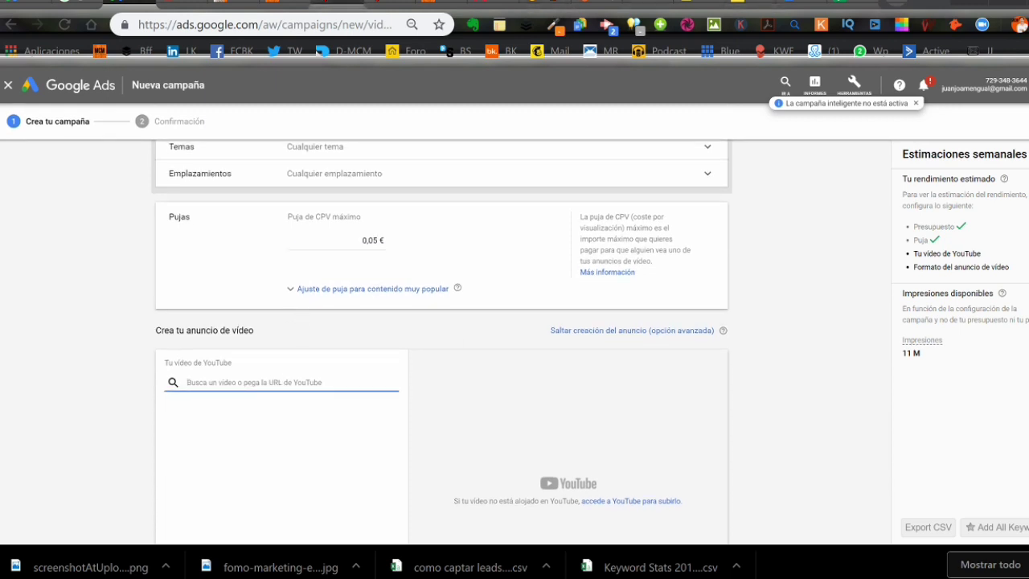
pyautogui.click(182, 5)
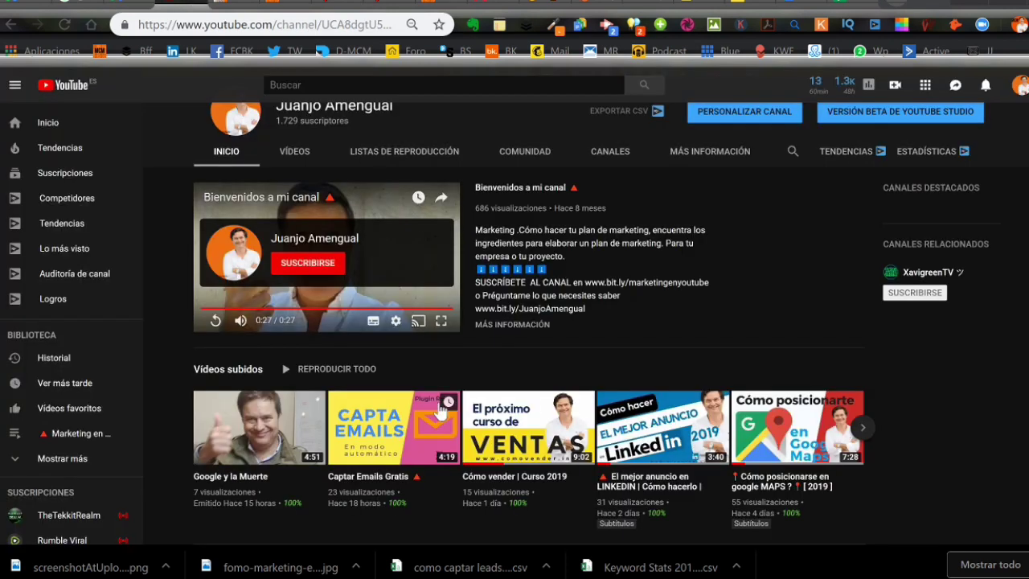
pyautogui.click(389, 473)
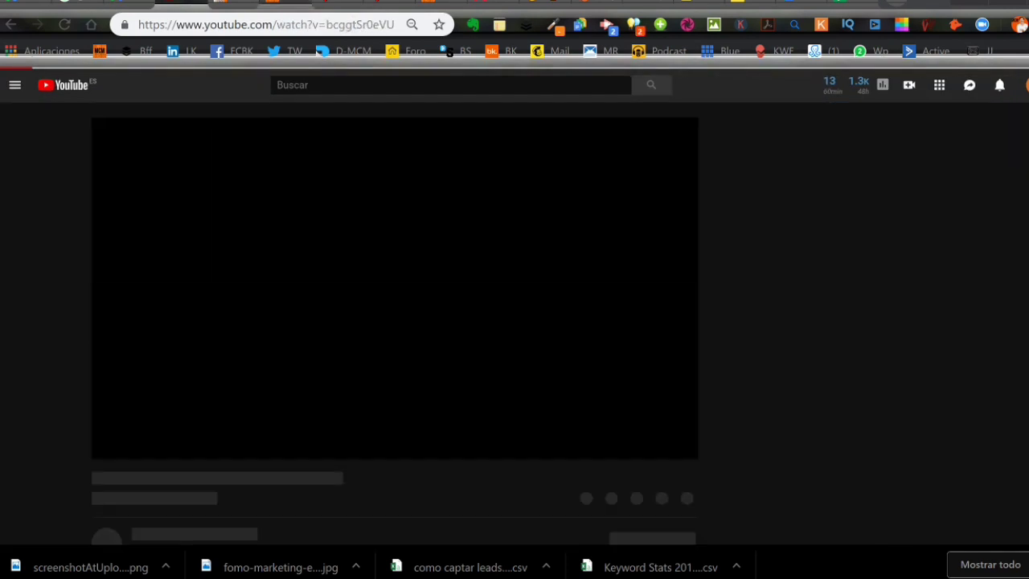
pyautogui.click(255, 25)
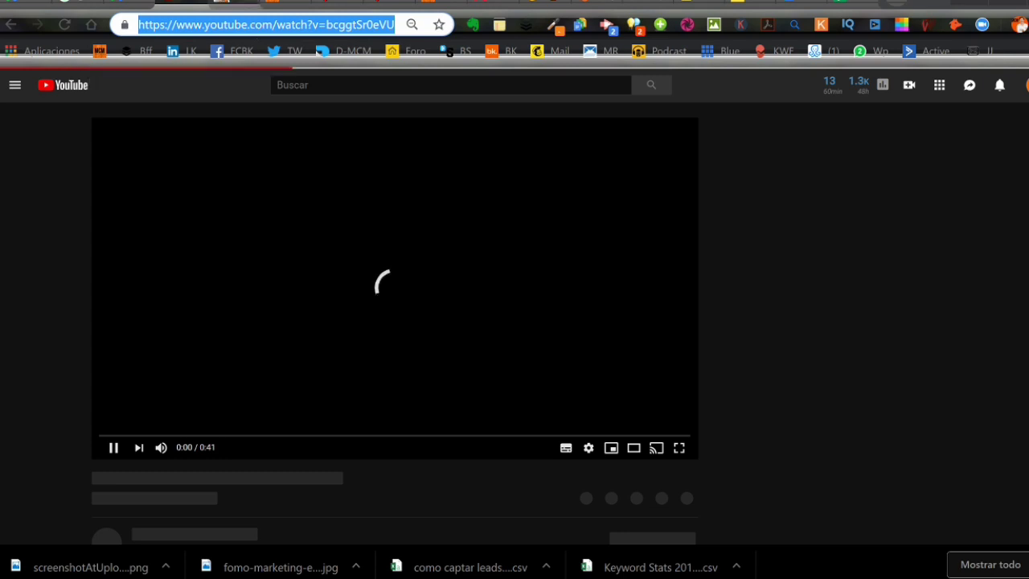
pyautogui.hotkey('ctrl', 'Tab')
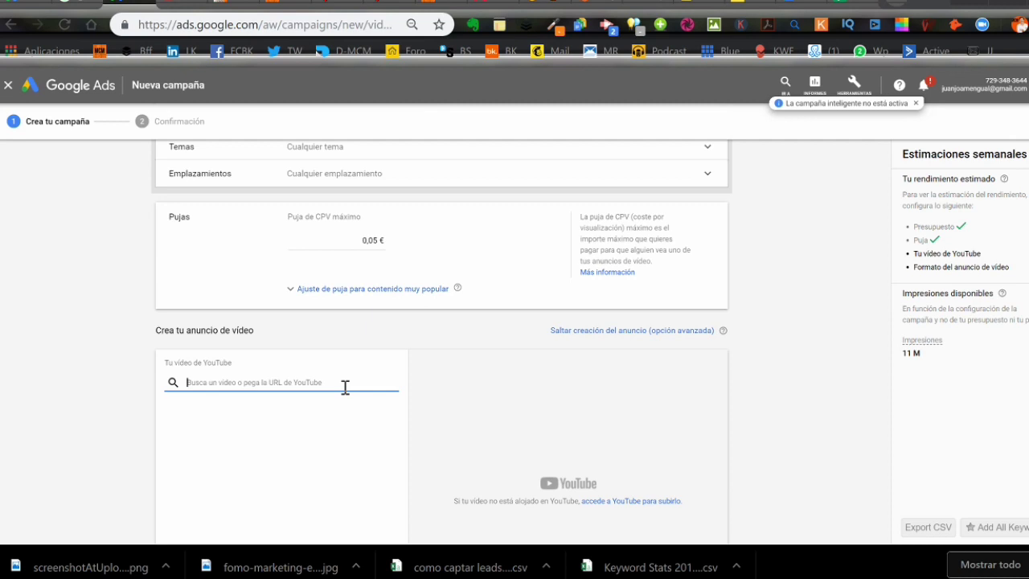
pyautogui.hotkey('ctrl', 'v')
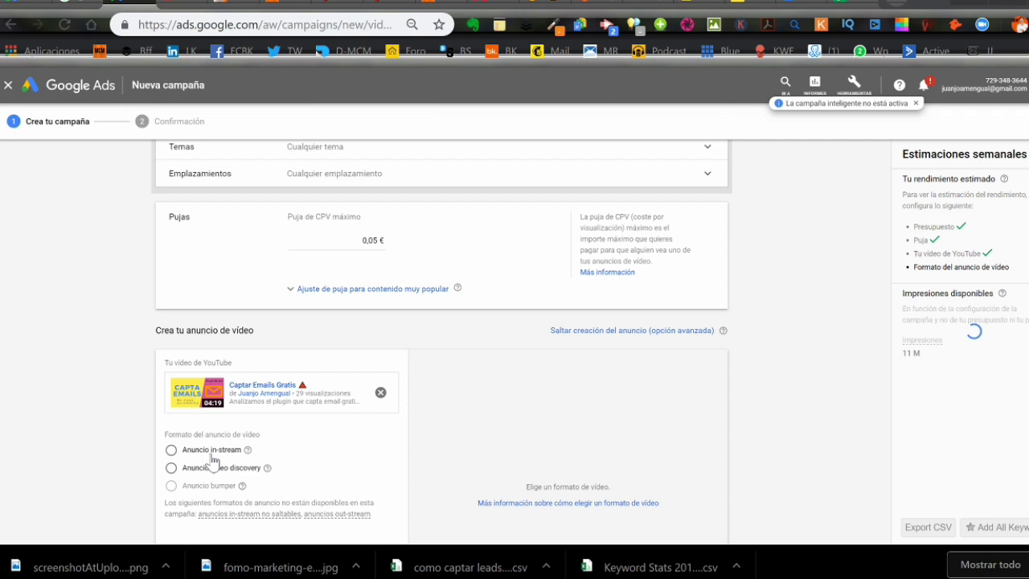
# Choose the Anuncio video discovery format and set the ad title to "Plug in para captar emails".
pyautogui.moveTo(267, 469)
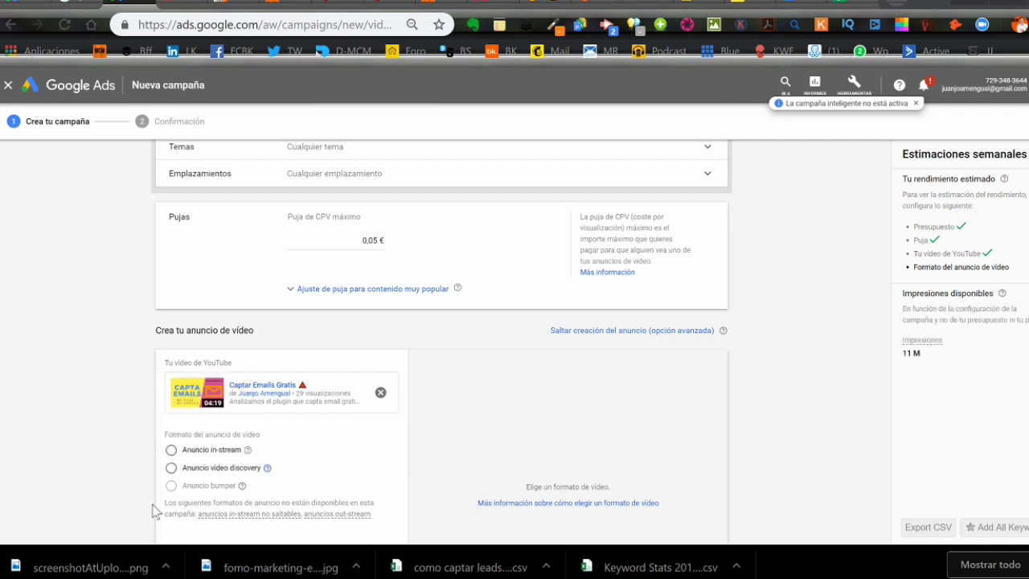
pyautogui.click(172, 468)
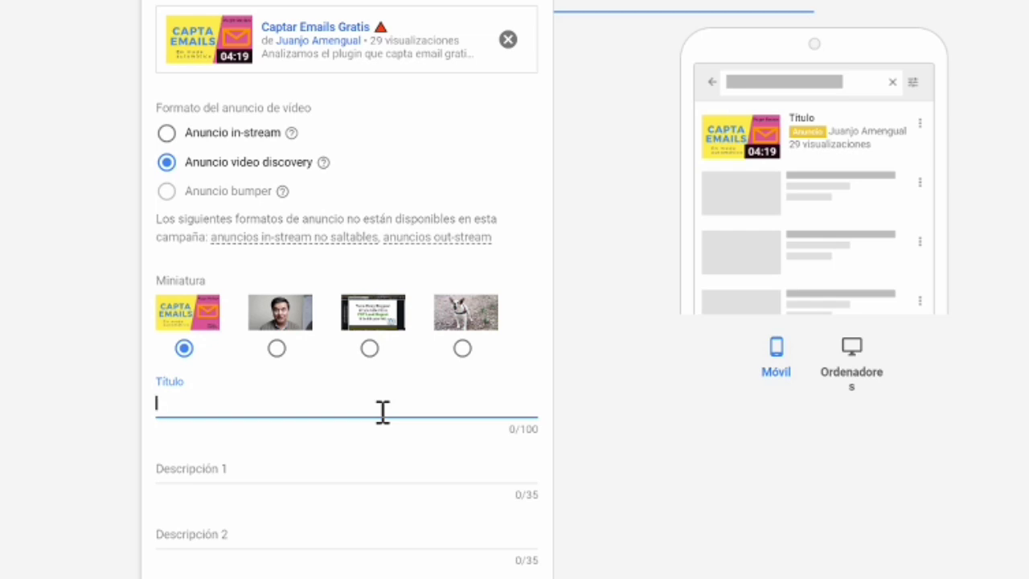
pyautogui.write('Plug in para captar emails')
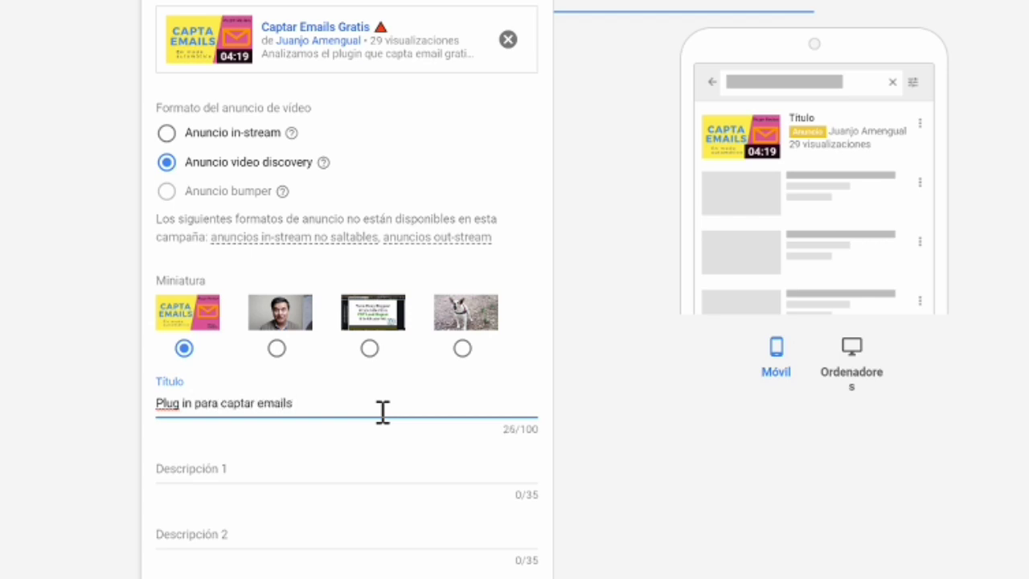
# Set Descripción 1 to "Review" and enter "Captar emails o leads d" in Descripción 2.
pyautogui.click(310, 475)
pyautogui.write('Peview')
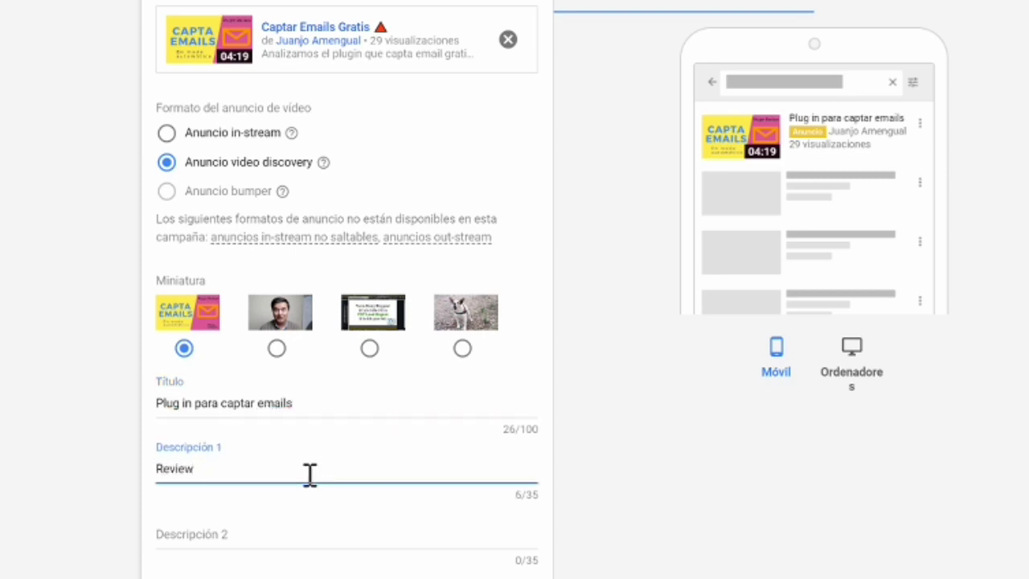
pyautogui.click(295, 548)
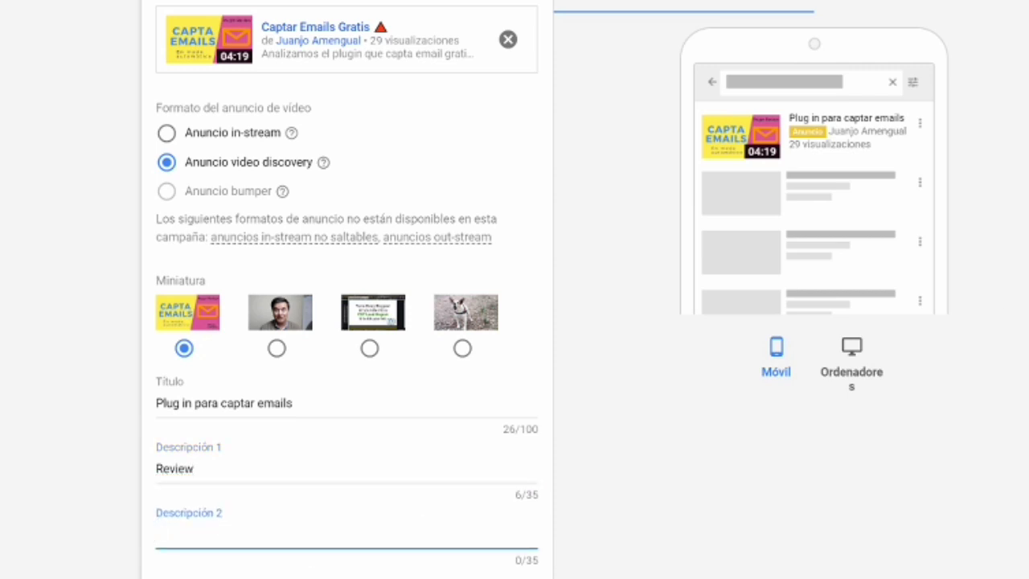
pyautogui.scroll(-2, 367, 429)
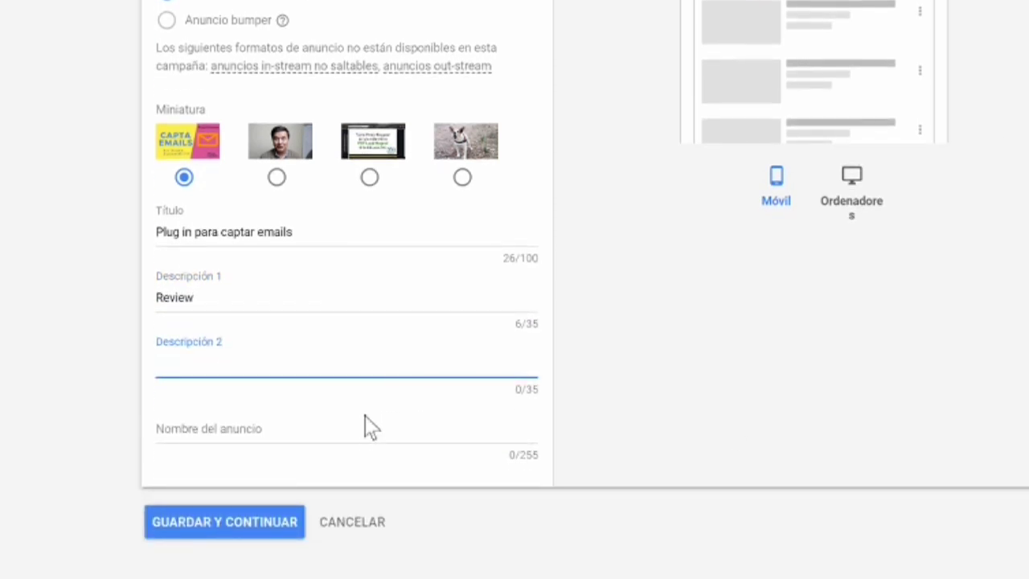
pyautogui.write('Capta')
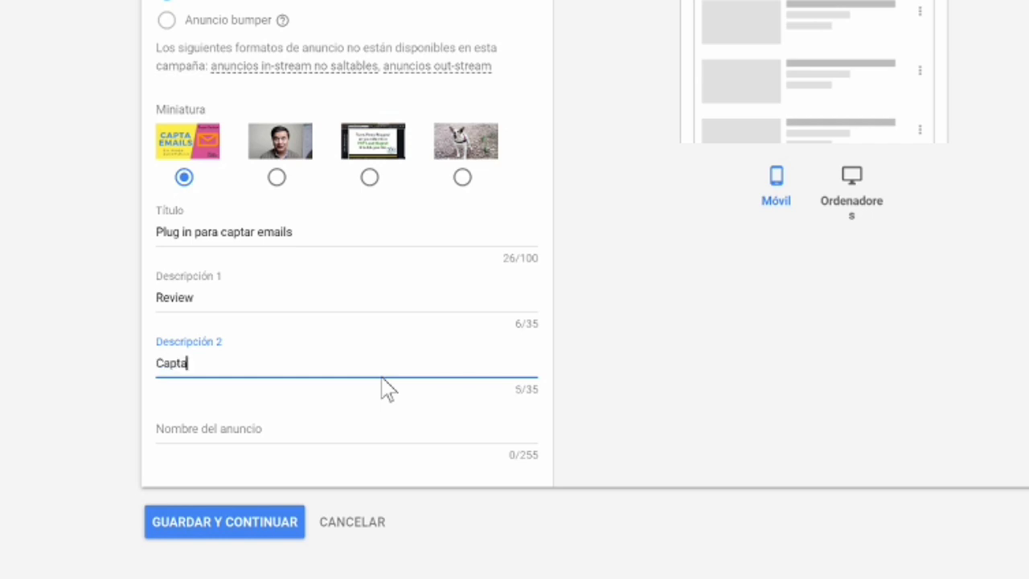
pyautogui.write('r emails o leads d')
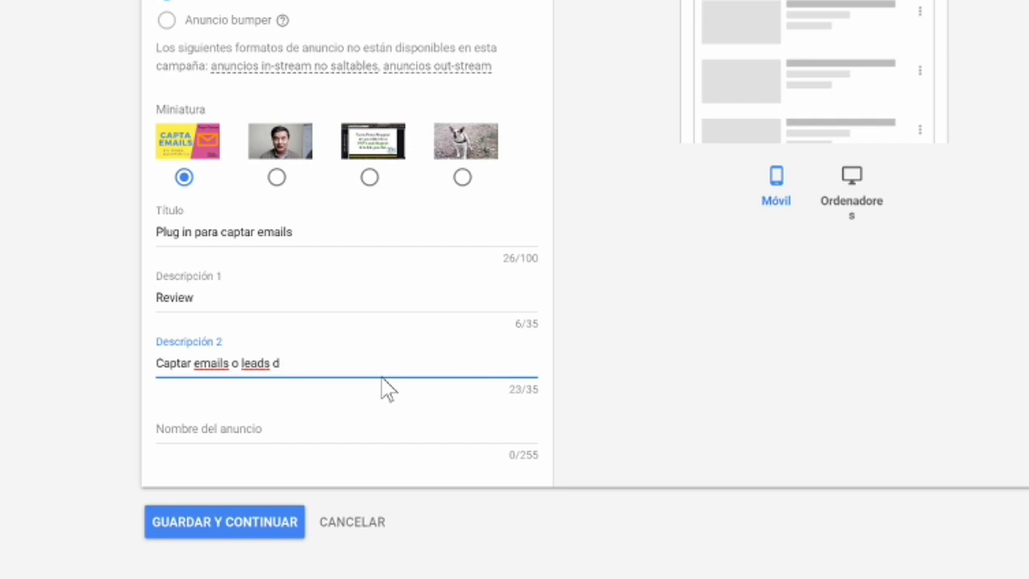
# Reword Descripción 2 to read "Cómo captar emails o leads", removing the stray final "d".
pyautogui.press('Left')
pyautogui.press('Left')
pyautogui.press('Left')
pyautogui.press('Left')
pyautogui.press('Left')
pyautogui.press('Left')
pyautogui.press('Left')
pyautogui.press('Left')
pyautogui.press('Left')
pyautogui.press('Left')
pyautogui.press('Left')
pyautogui.press('Left')
pyautogui.press('Left')
pyautogui.press('Left')
pyautogui.press('Left')
pyautogui.press('Left')
pyautogui.press('Left')
pyautogui.press('Left')
pyautogui.press('Left')
pyautogui.press('Left')
pyautogui.write('Cómo')
pyautogui.press('Delete')
pyautogui.write('c')
pyautogui.press('Right')
pyautogui.press('Right')
pyautogui.press('Right')
pyautogui.press('Right')
pyautogui.press('Right')
pyautogui.press('Right')
pyautogui.press('Right')
pyautogui.press('Right')
pyautogui.press('Right')
pyautogui.press('Right')
pyautogui.press('Right')
pyautogui.press('Right')
pyautogui.press('Right')
pyautogui.press('Right')
pyautogui.press('Right')
pyautogui.press('Right')
pyautogui.press('Right')
pyautogui.press('Right')
pyautogui.press('Right')
pyautogui.press('Right')
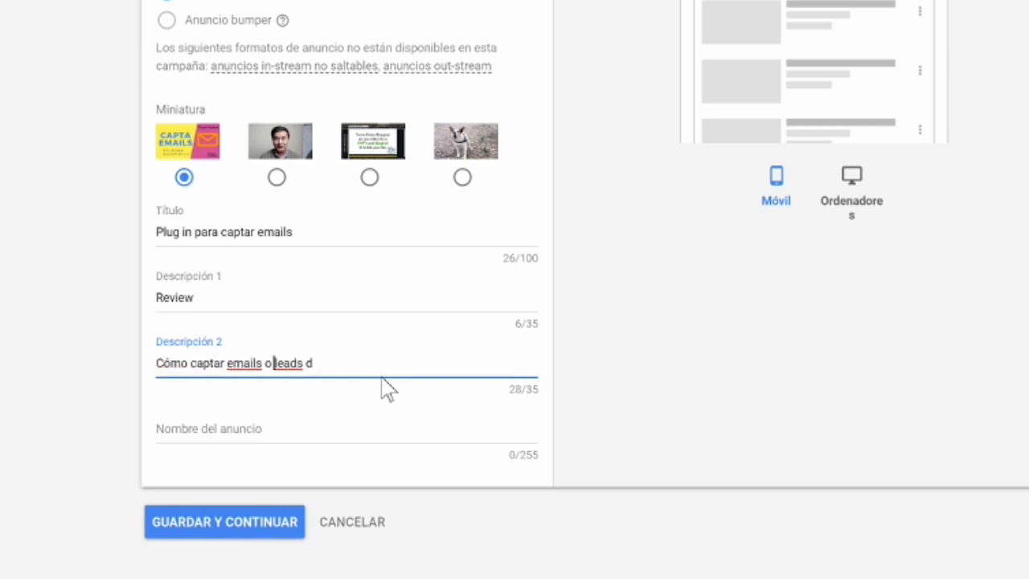
pyautogui.press('BackSpace')
# Try to extend Descripción 2 with "con marketing de contenido".
pyautogui.write('con marketing')
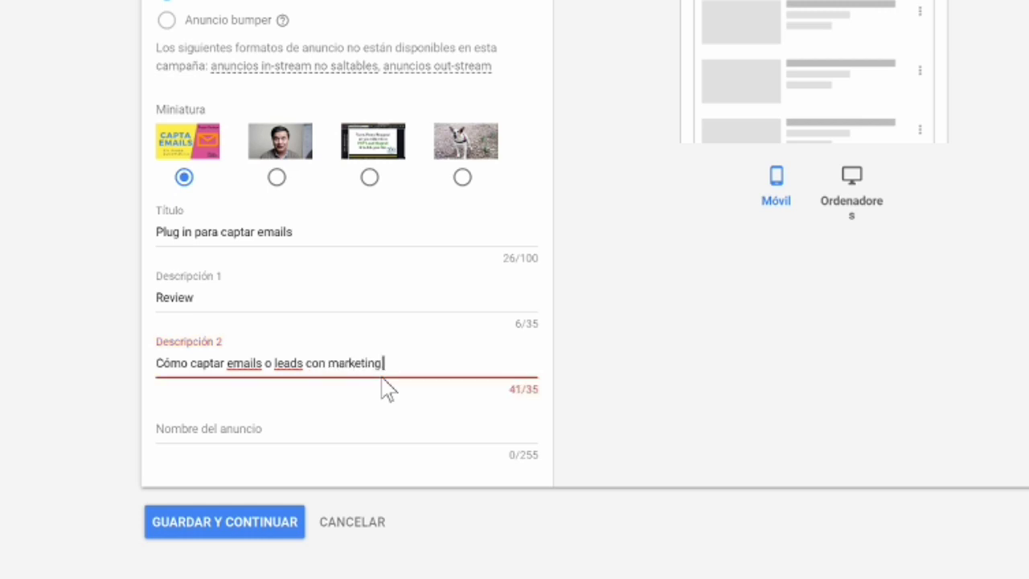
pyautogui.write(' de contenidos')
pyautogui.press('BackSpace')
pyautogui.press('BackSpace')
pyautogui.press('BackSpace')
pyautogui.press('BackSpace')
pyautogui.press('BackSpace')
pyautogui.press('BackSpace')
pyautogui.press('BackSpace')
pyautogui.press('BackSpace')
pyautogui.press('BackSpace')
pyautogui.press('BackSpace')
pyautogui.press('BackSpace')
pyautogui.press('BackSpace')
pyautogui.press('BackSpace')
pyautogui.press('BackSpace')
pyautogui.press('BackSpace')
pyautogui.press('BackSpace')
pyautogui.press('BackSpace')
pyautogui.press('BackSpace')
pyautogui.press('BackSpace')
pyautogui.press('BackSpace')
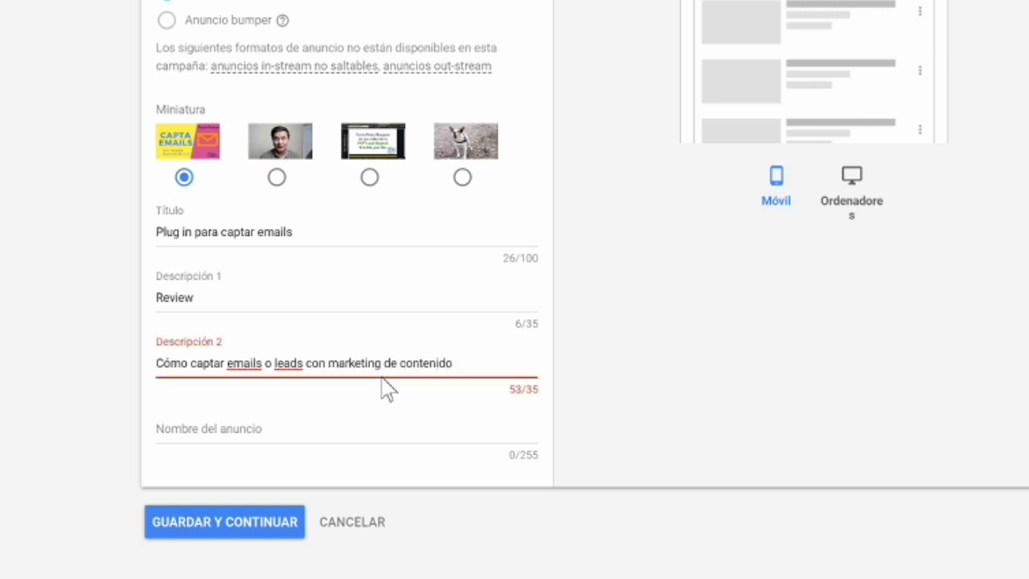
pyautogui.press('BackSpace')
pyautogui.press('BackSpace')
pyautogui.press('BackSpace')
pyautogui.press('BackSpace')
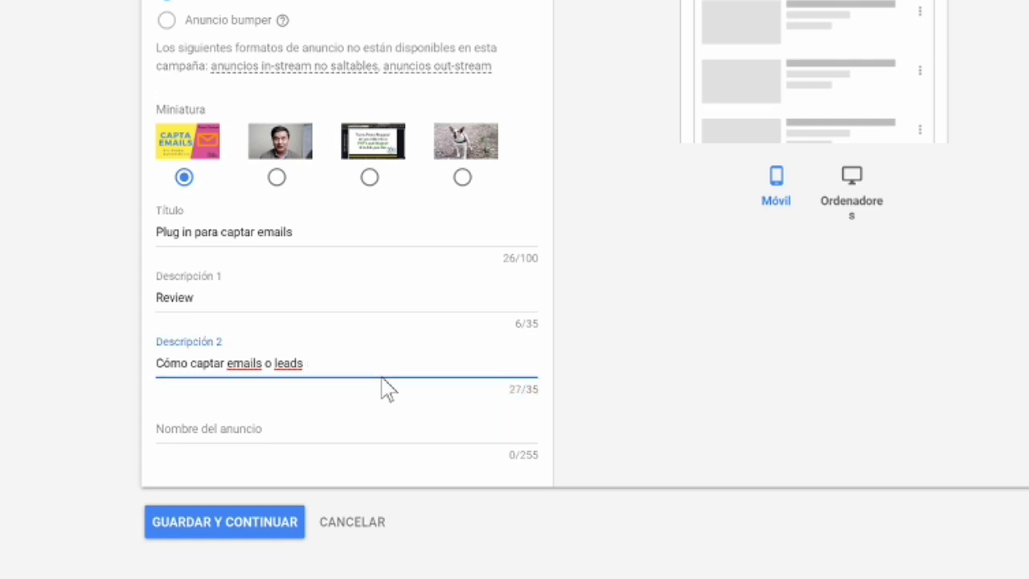
# End Descripción 2 with a full stop and name the ad "email captor display".
pyautogui.write('.')
pyautogui.click(359, 435)
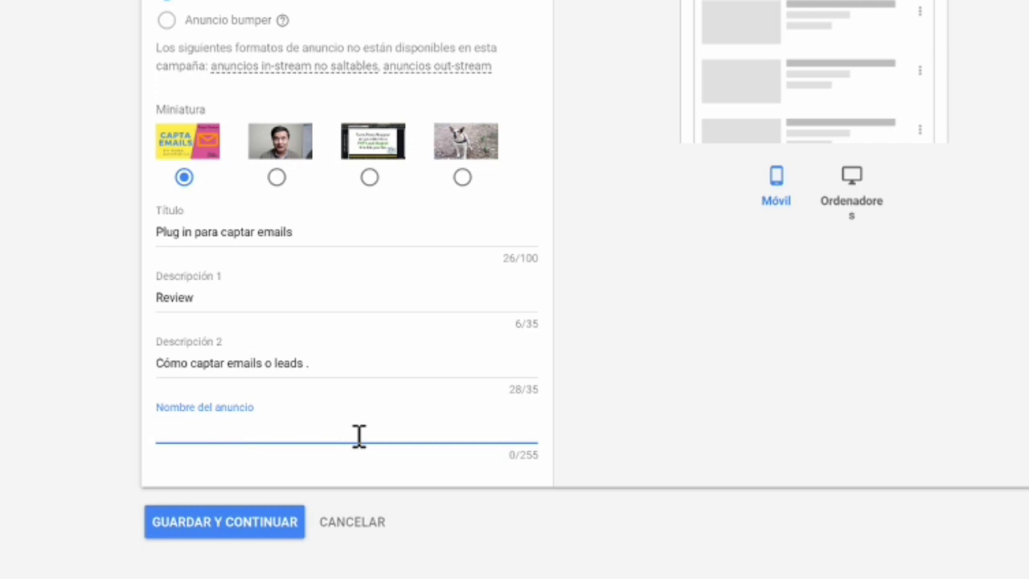
pyautogui.write('email captor')
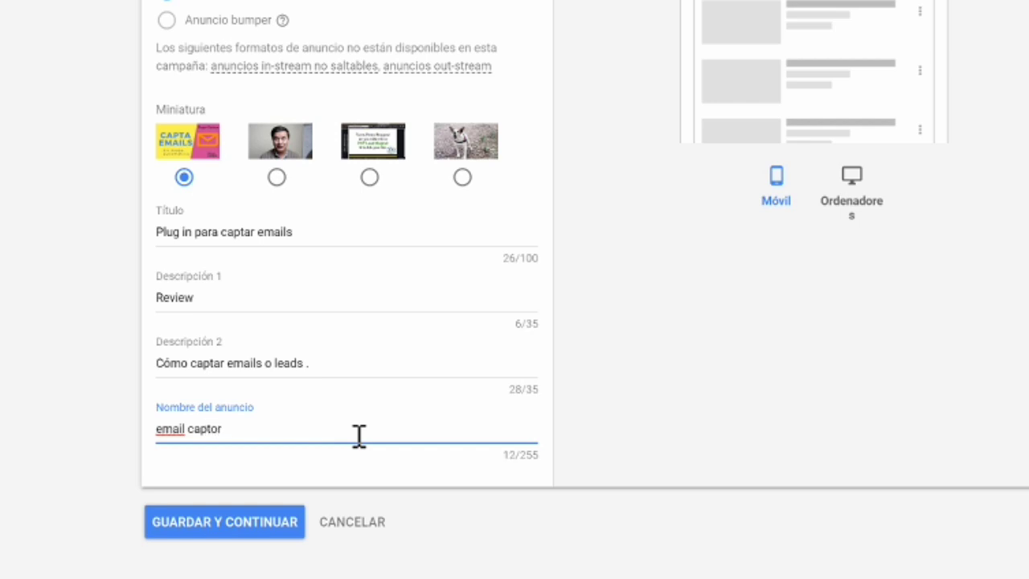
pyautogui.write(' display')
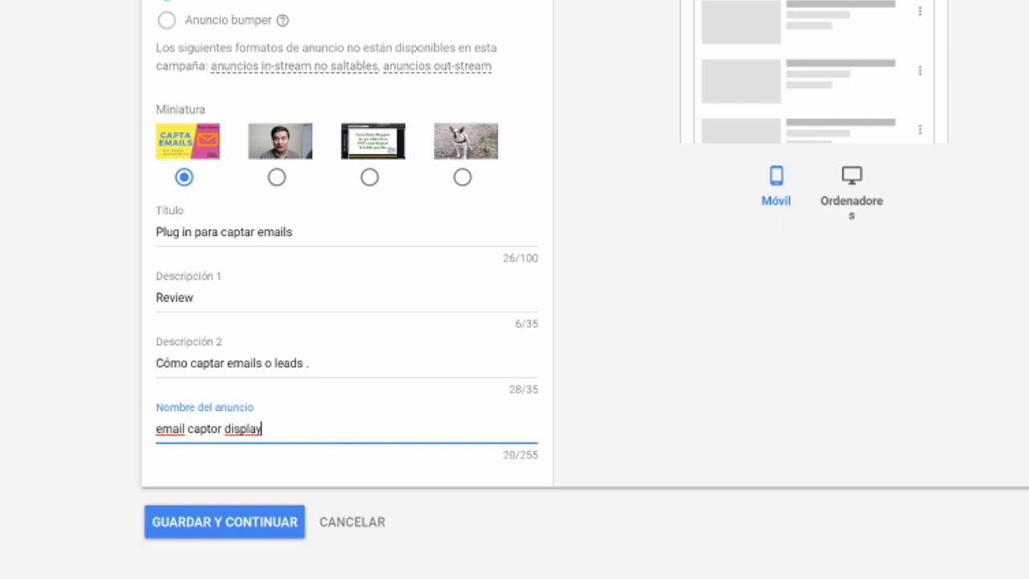
# Preview how the video discovery ad looks on computers.
pyautogui.scroll(2, 515, 290)
pyautogui.scroll(-1, 515, 290)
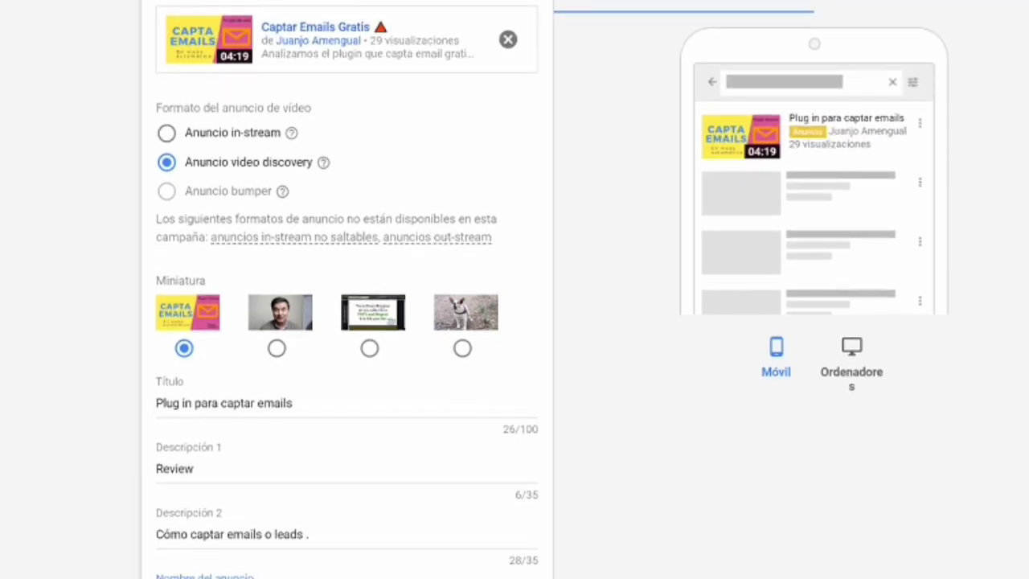
pyautogui.click(851, 374)
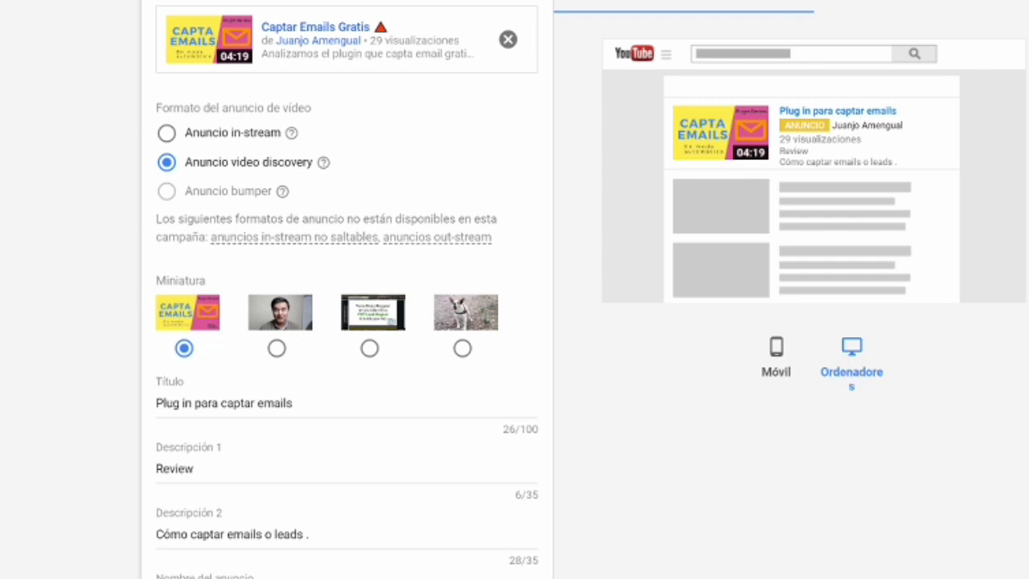
# Save the finished campaign and go to its campaign page.
pyautogui.scroll(-5, 514, 322)
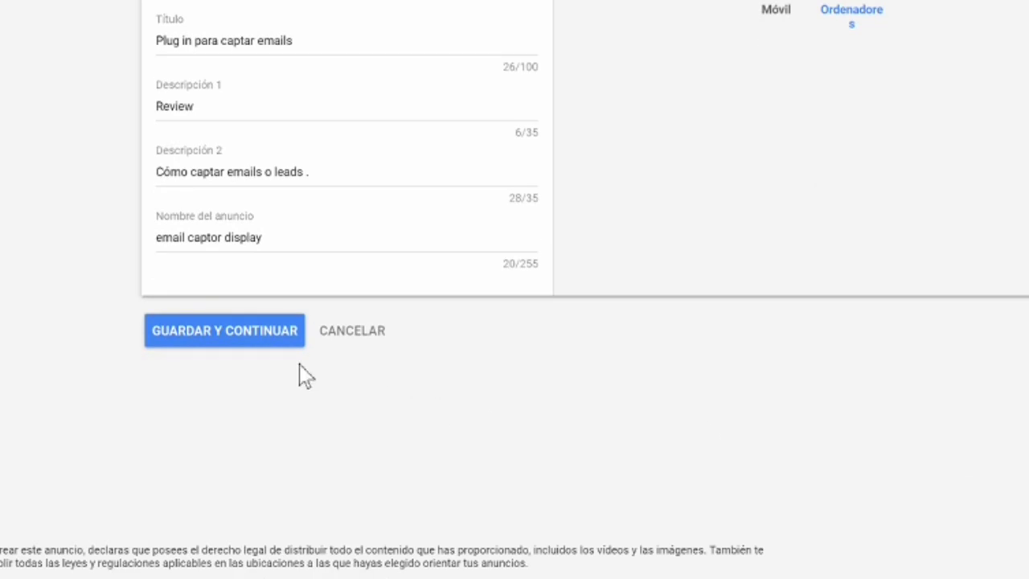
pyautogui.click(235, 345)
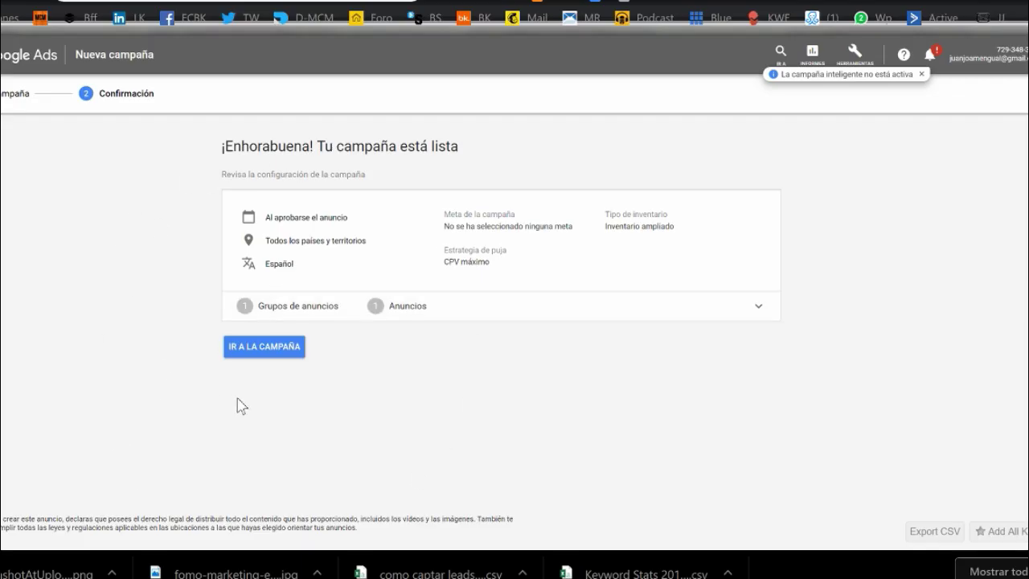
pyautogui.click(258, 354)
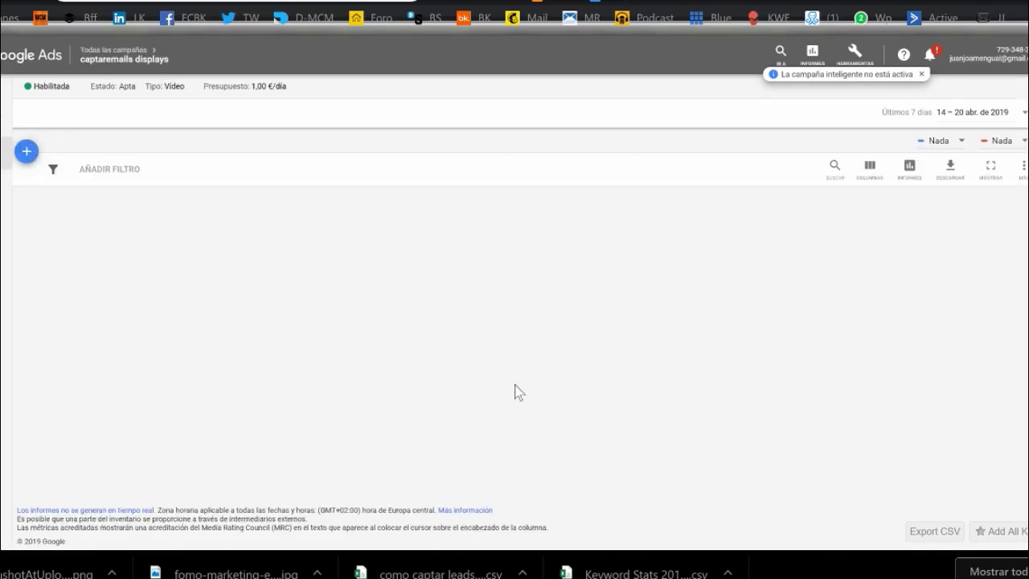